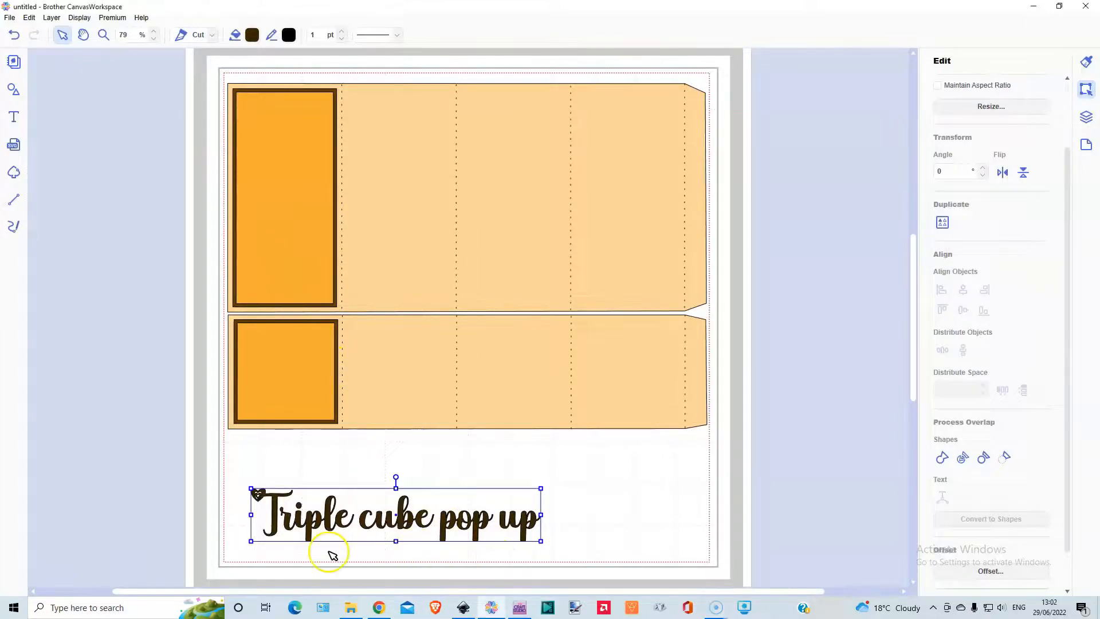
- Delete the title text and move the finished orange box templates off the mat
key("Delete")
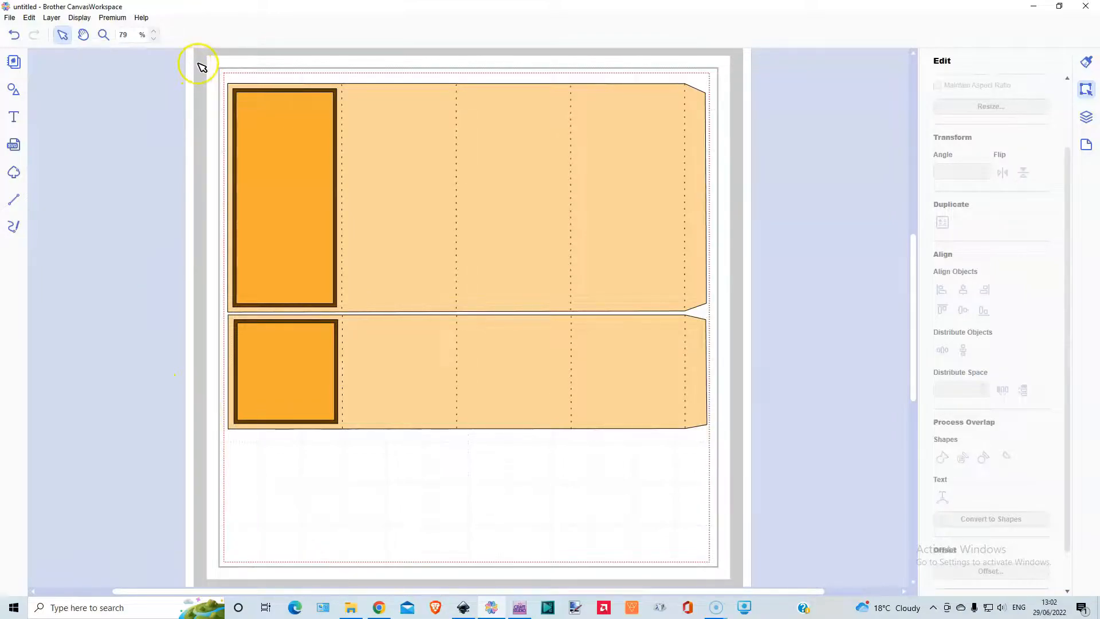
left_click_drag(198, 64, 243, 102)
left_click_drag(644, 436, 641, 433)
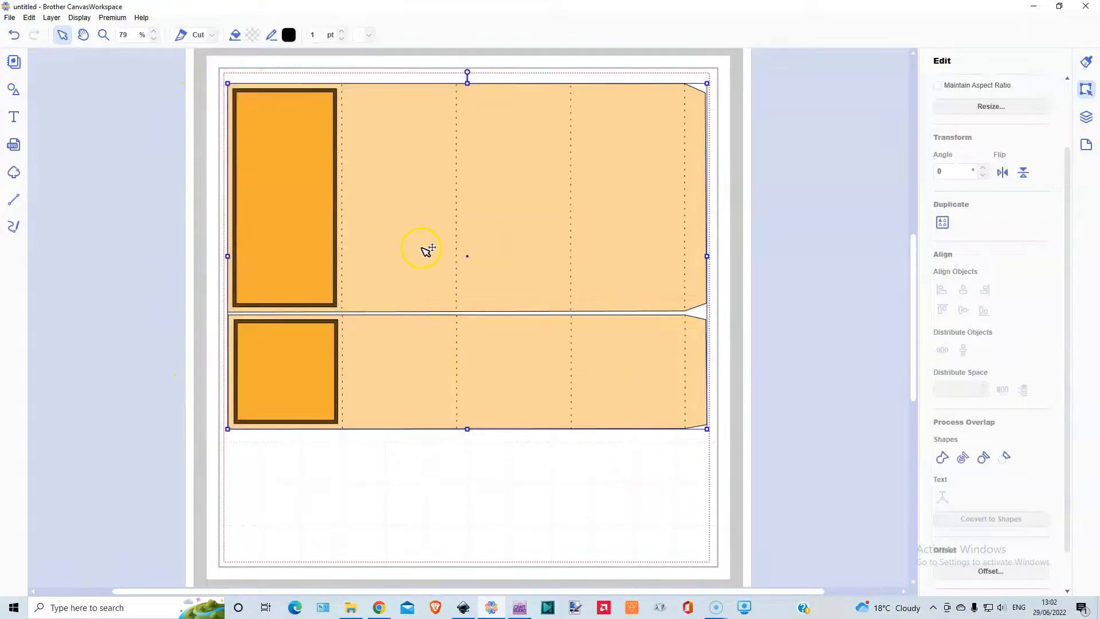
left_click_drag(434, 246, 911, 229)
left_click_drag(779, 106, 311, 120)
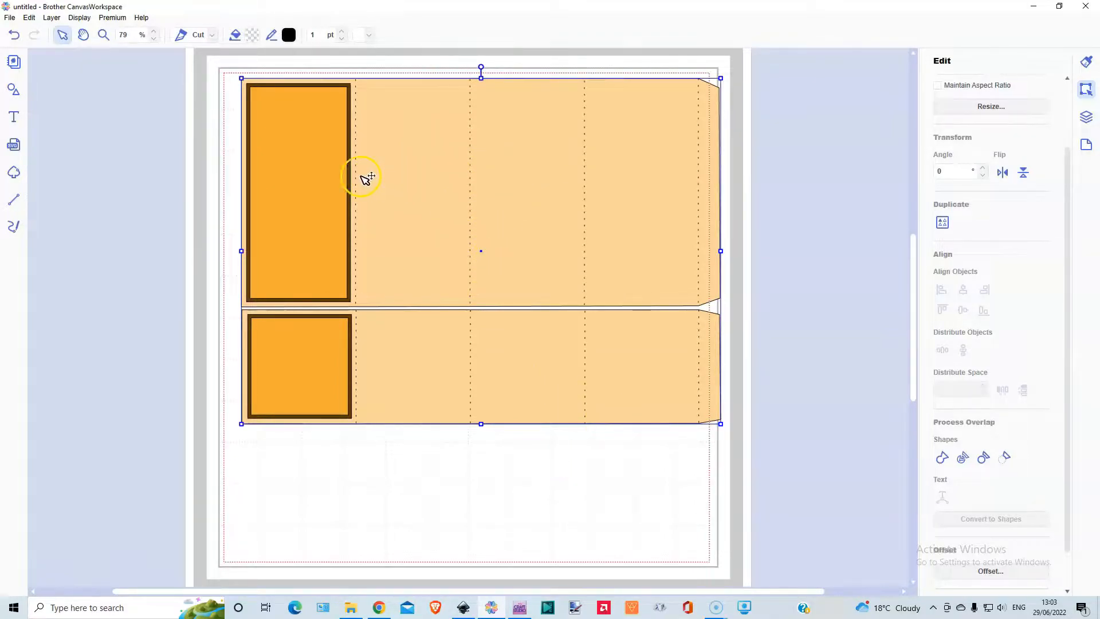
left_click_drag(298, 159, 380, 165)
left_click(315, 184)
left_click(504, 173)
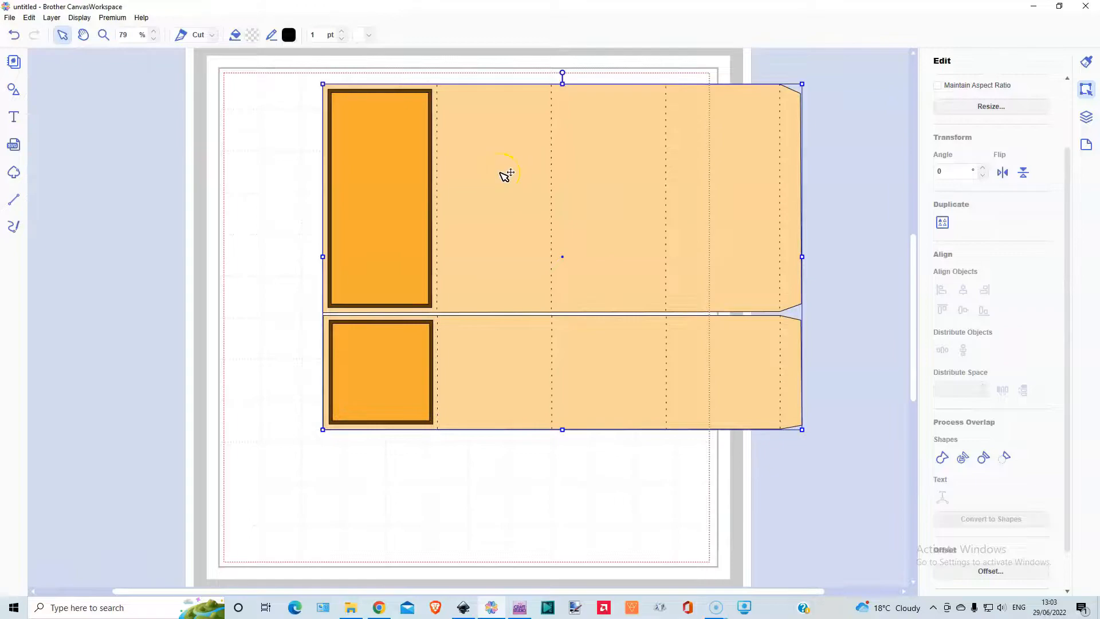
left_click_drag(363, 163, 777, 133)
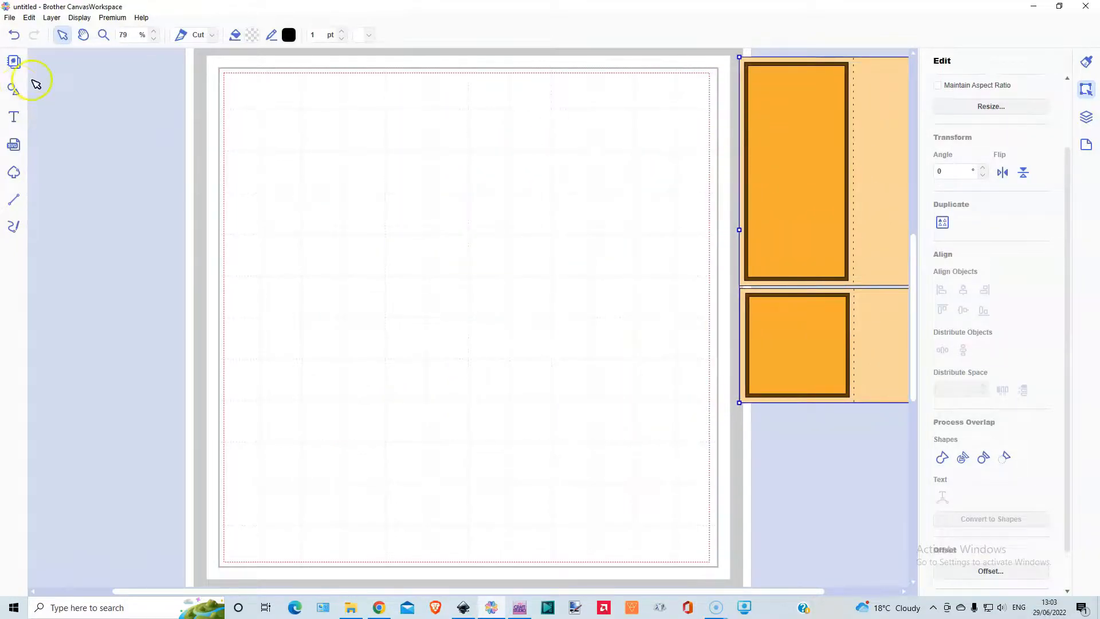
- Add a plain square-cornered rectangle to the mat and place it at X 0.00", Y 0.00"
left_click(13, 90)
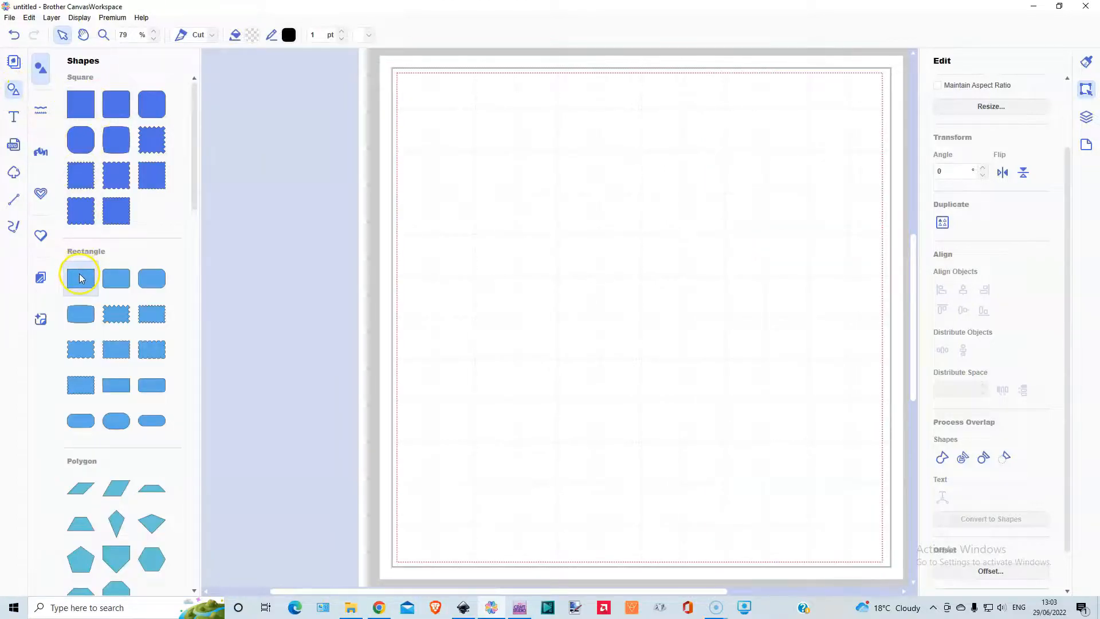
left_click(81, 278)
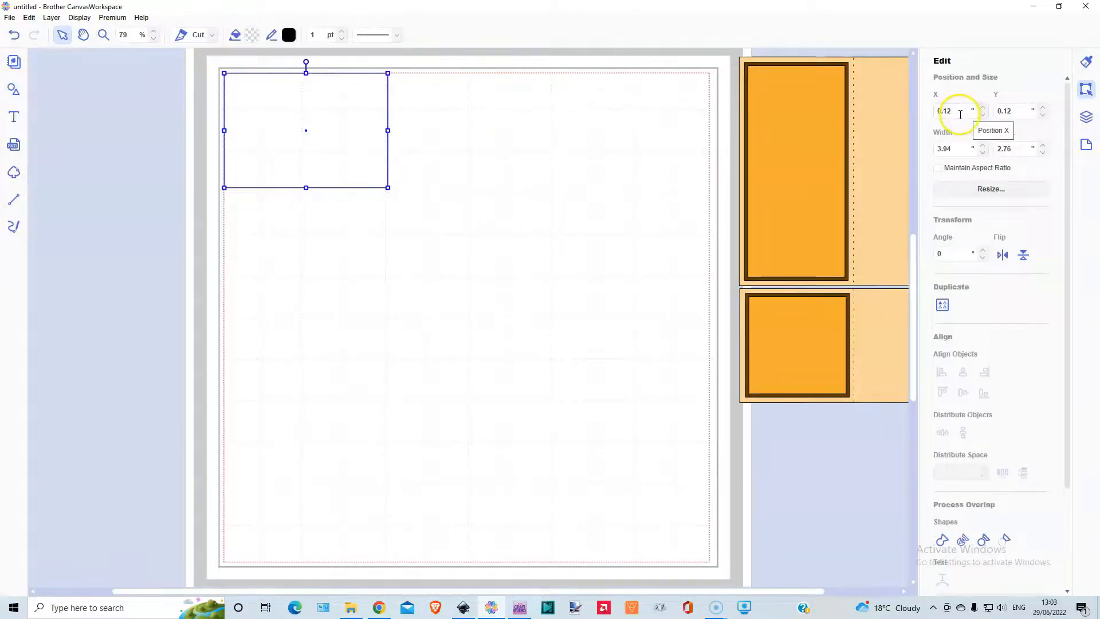
key("Up")
key("Up")
key("Up")
key("Up")
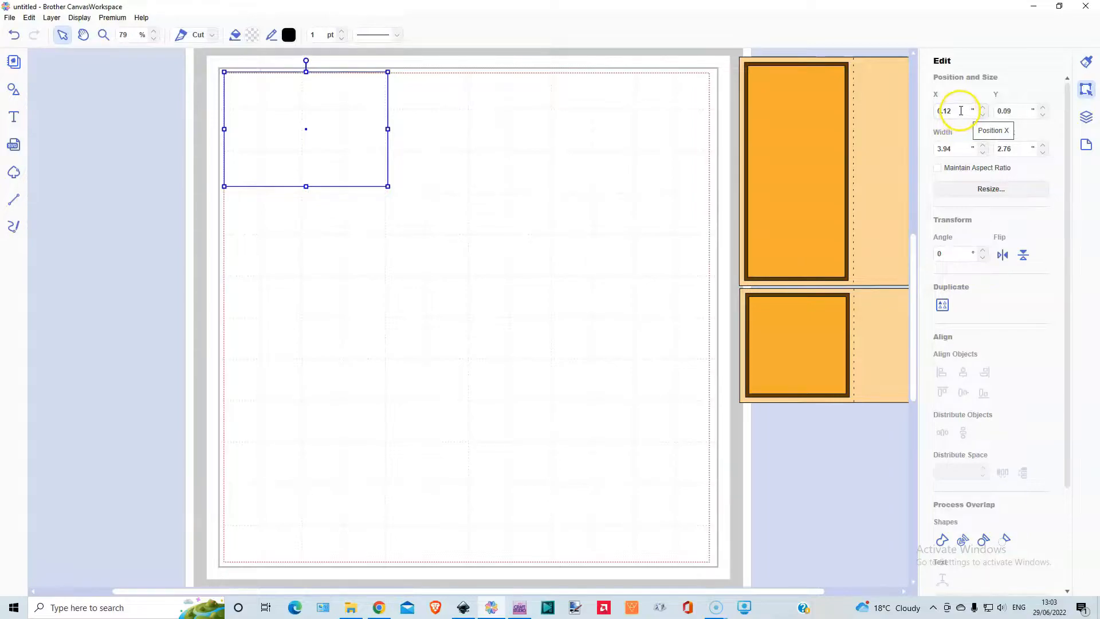
key("Up")
key("Up")
key("Up")
key("Up")
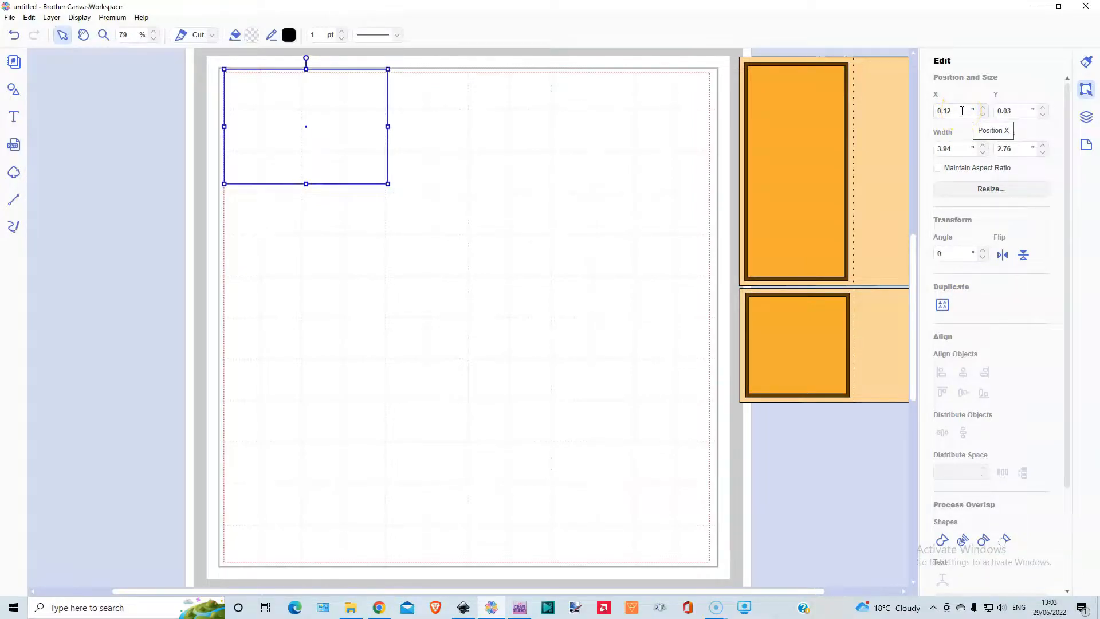
key("Up")
key("Down")
key("Left")
key("Left")
key("Left")
key("Left")
key("Left")
key("Left")
key("Left")
key("Left")
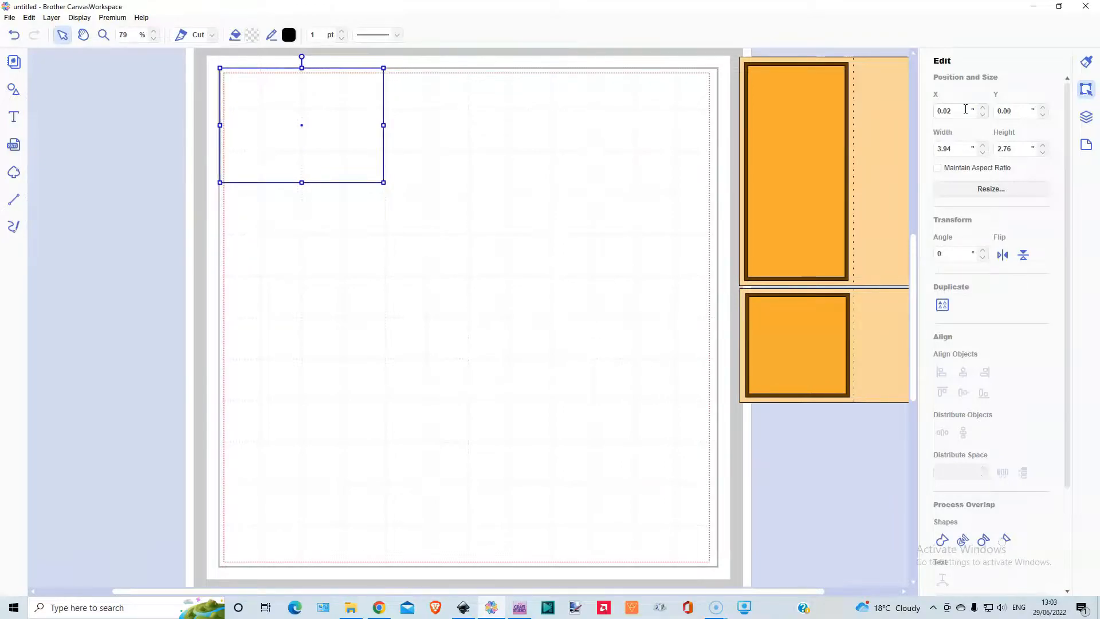
key("Left")
key("Left")
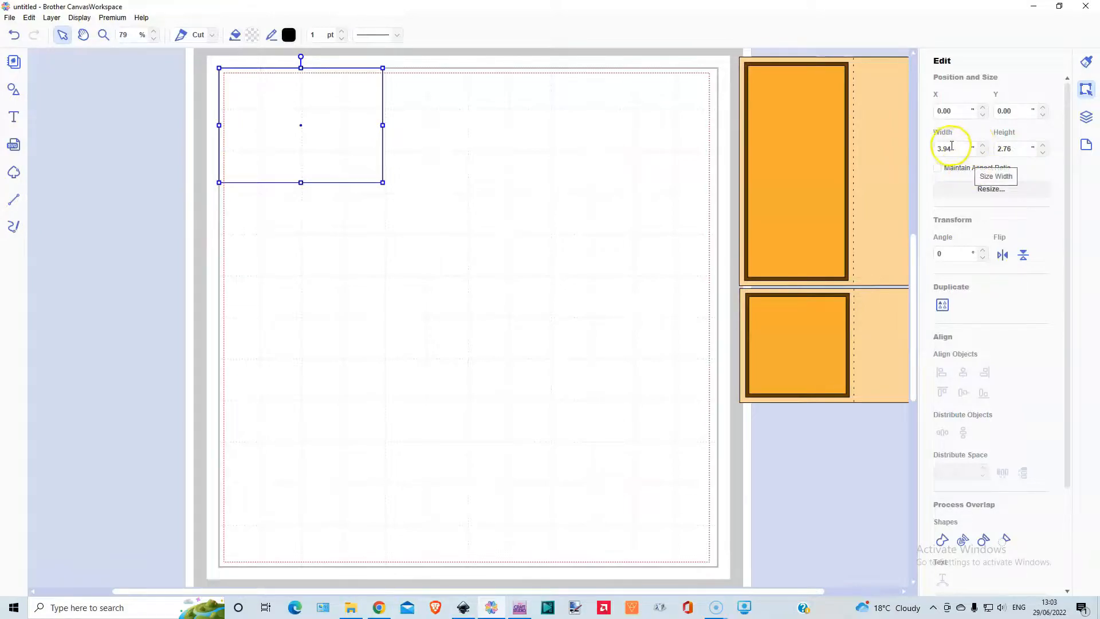
- Set the rectangle's width to 11.5" and its height to 5.75"
left_click(896, 252)
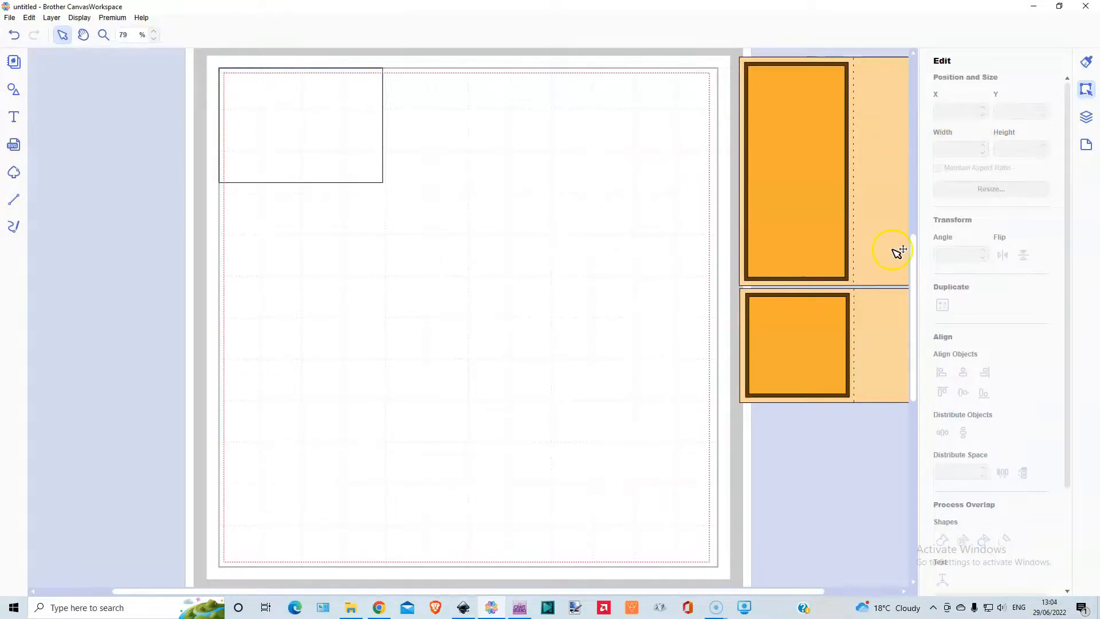
left_click(352, 121)
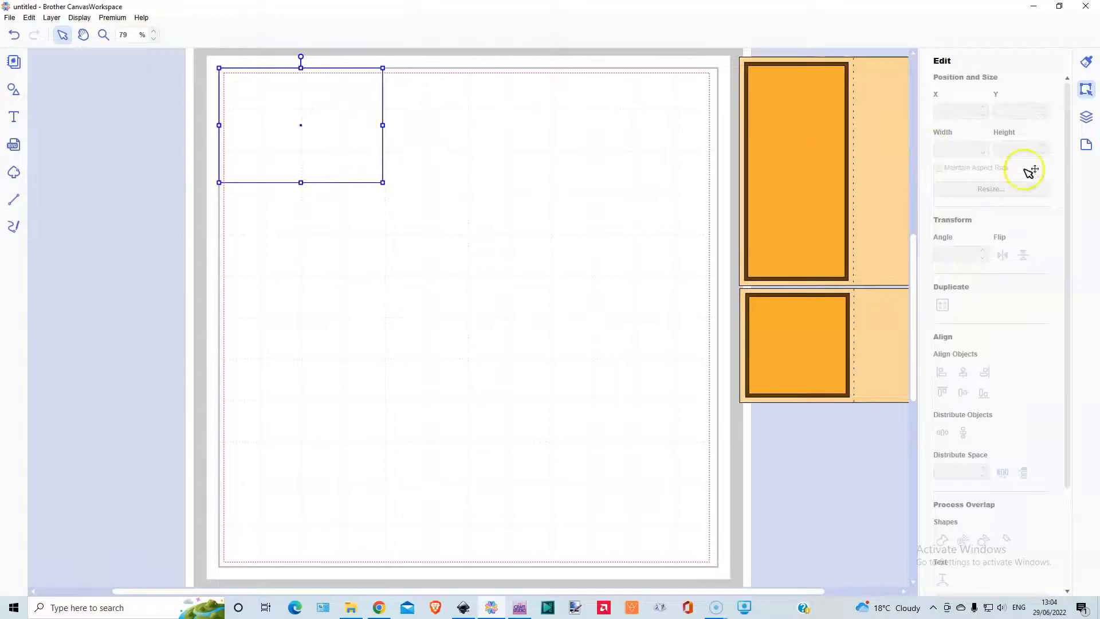
double_click(955, 150)
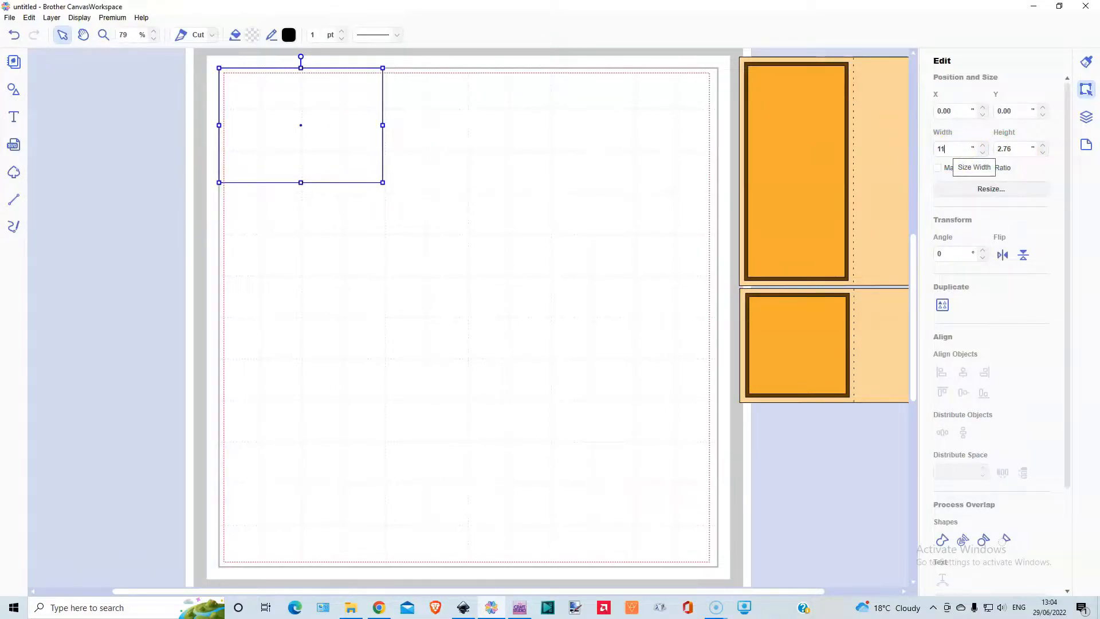
type("11.5")
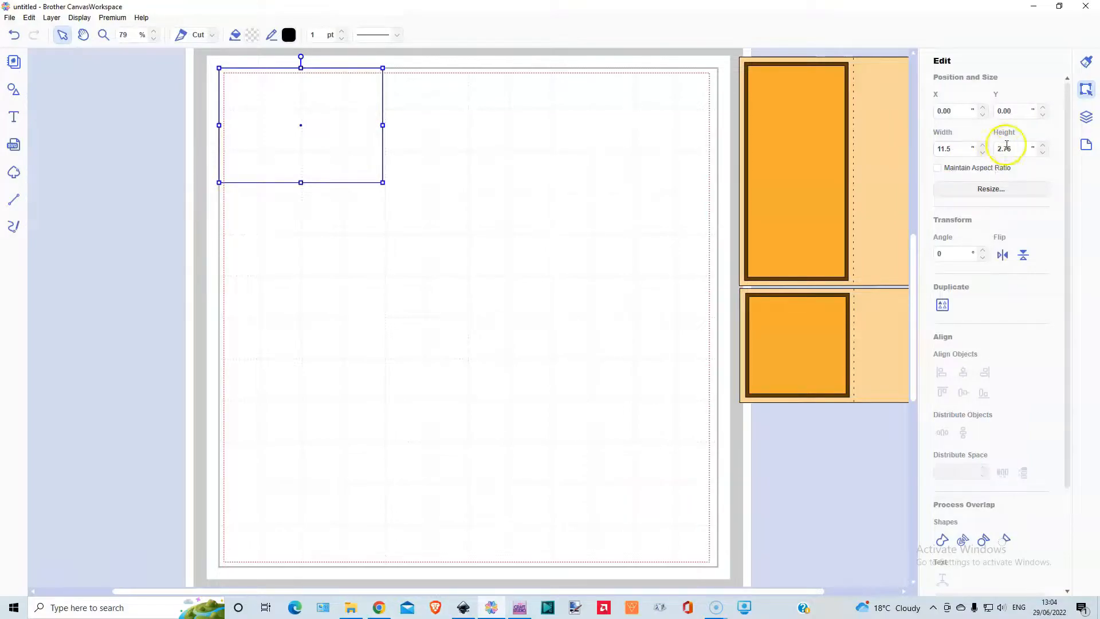
left_click(1015, 148)
double_click(1015, 148)
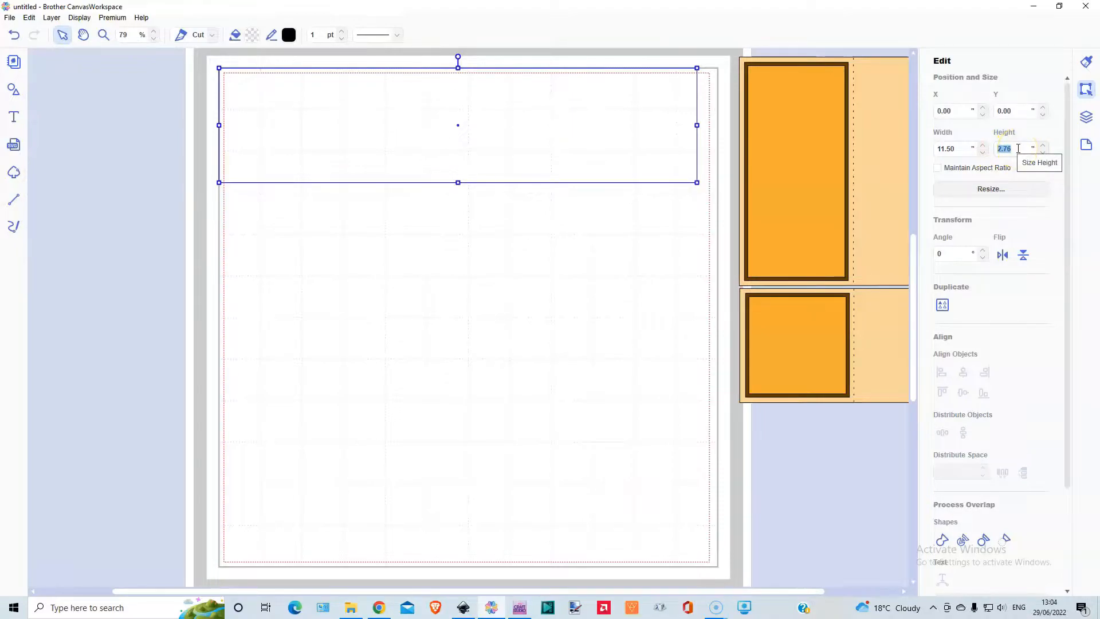
type("5.")
key("Return")
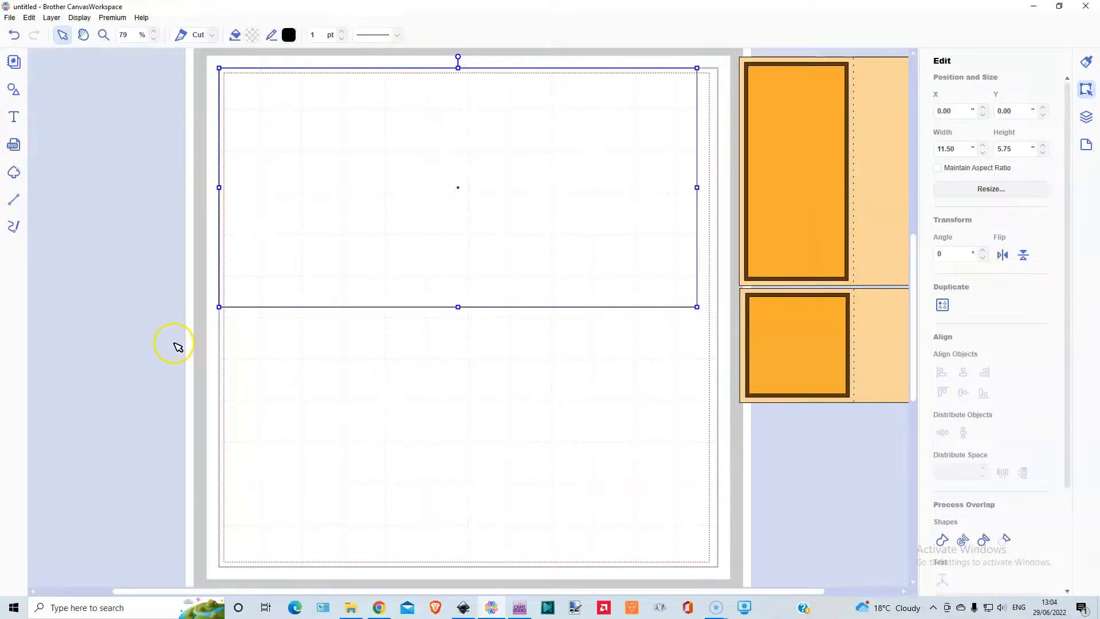
- Draw a dashed vertical fold line about 5.8" long across the rectangle's height, positioned at X 2.75", Y 0.00"
left_click(14, 201)
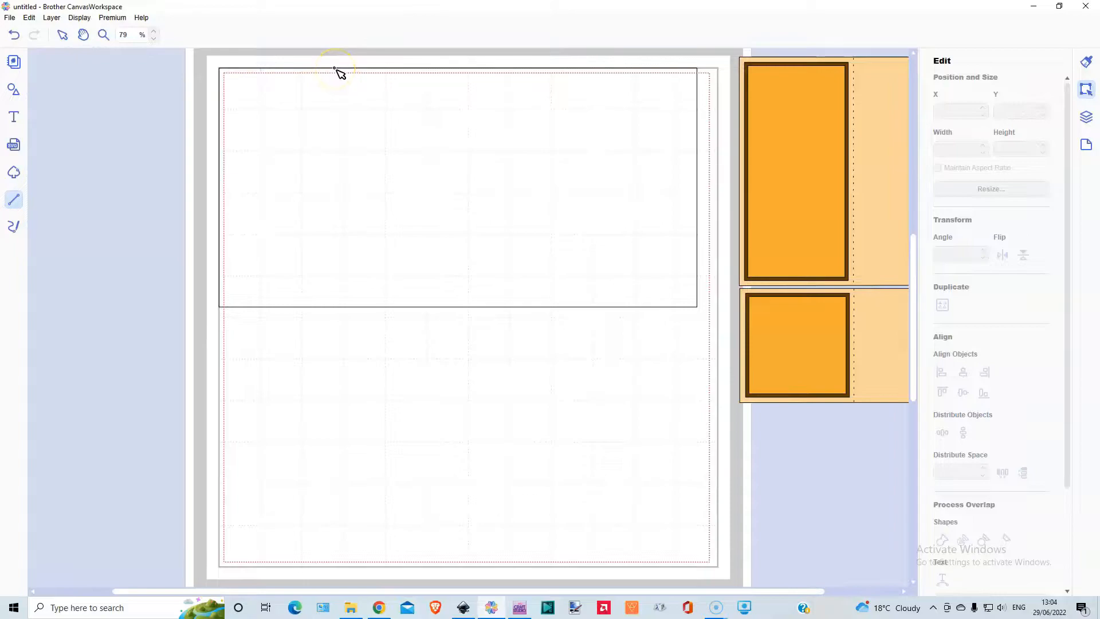
left_click_drag(334, 69, 335, 309)
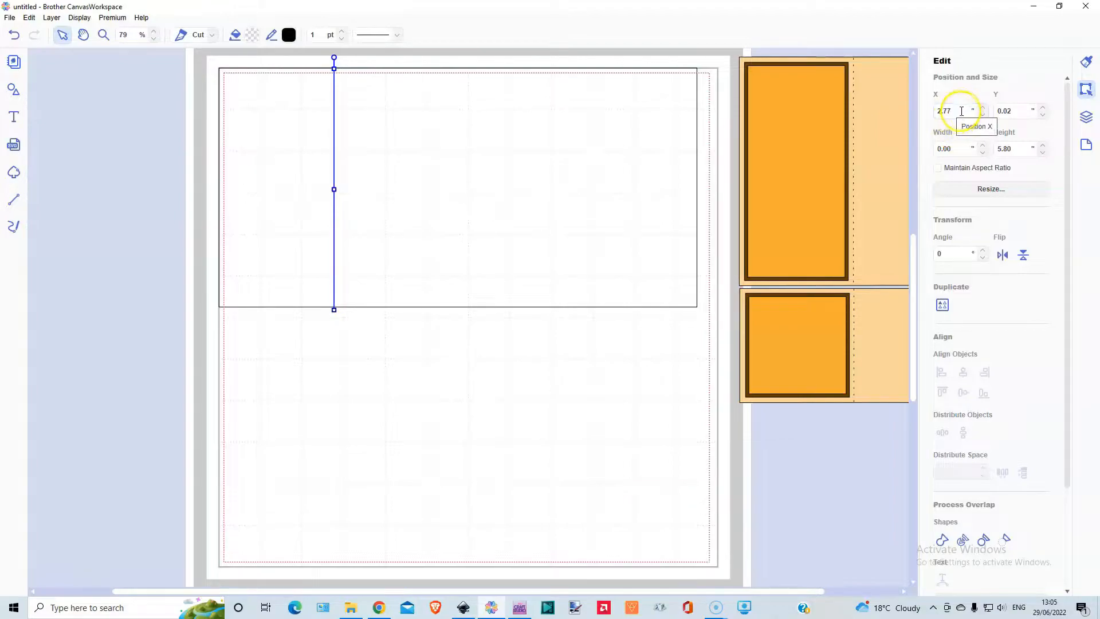
key("Left")
key("Left")
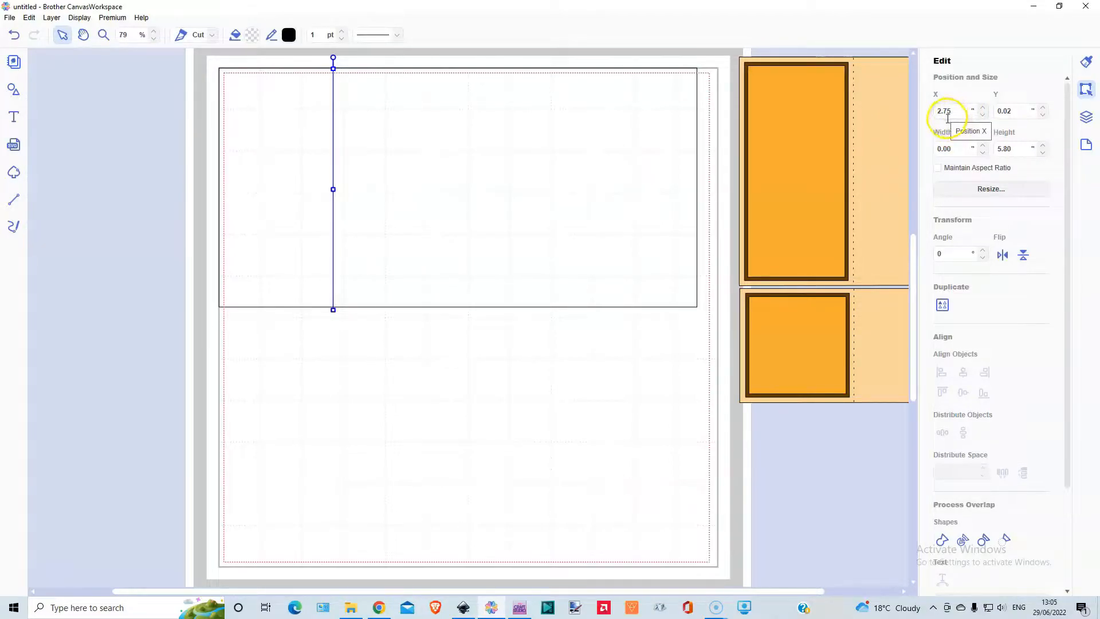
key("Up")
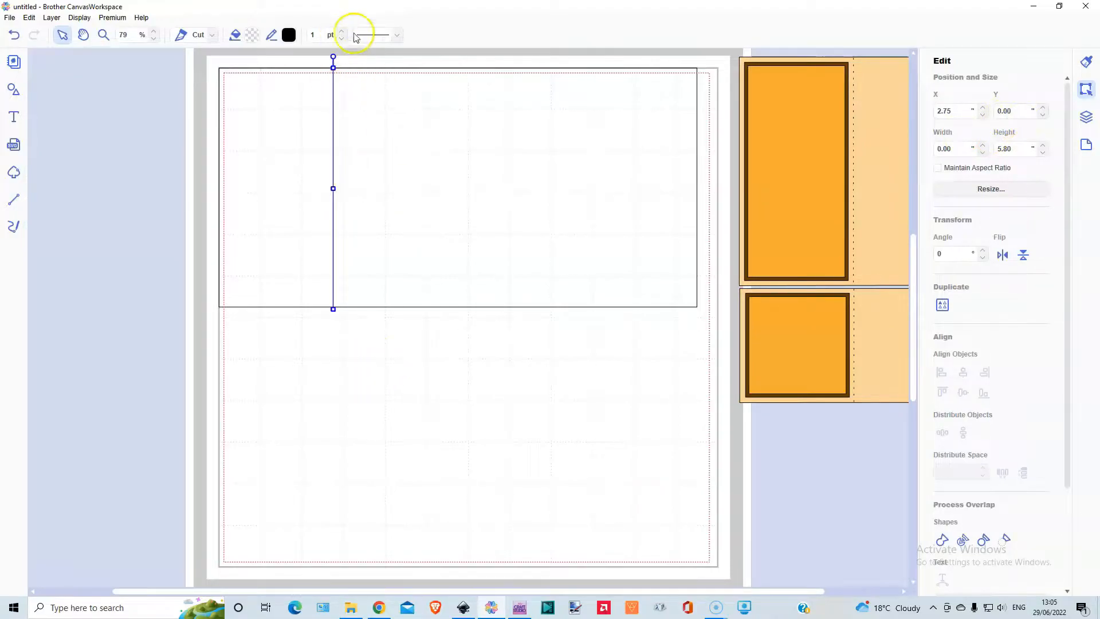
left_click(370, 37)
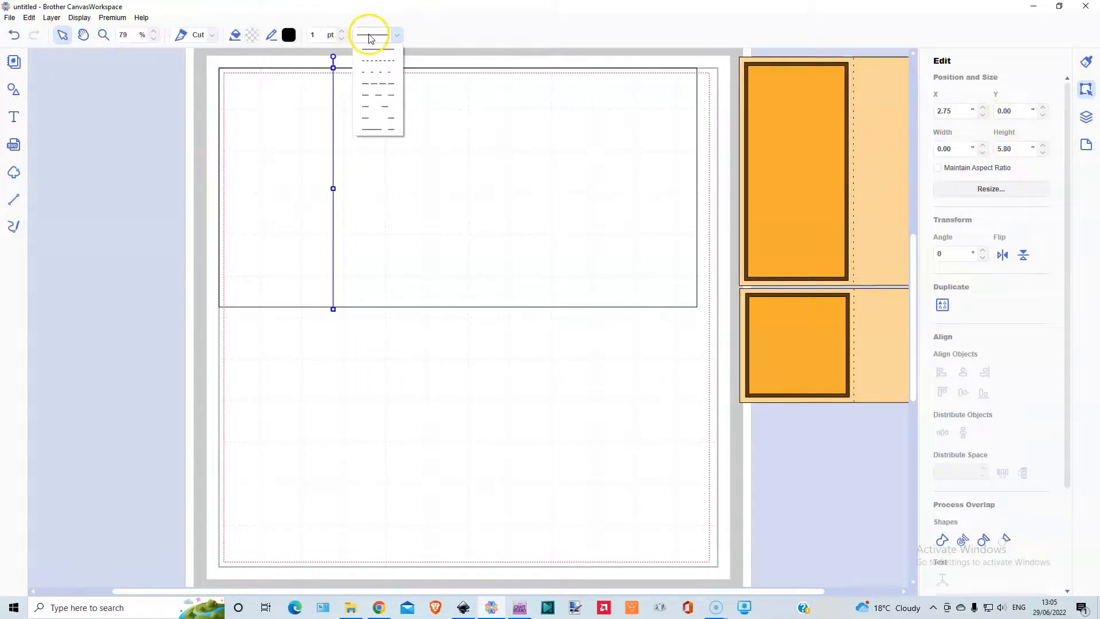
left_click(372, 73)
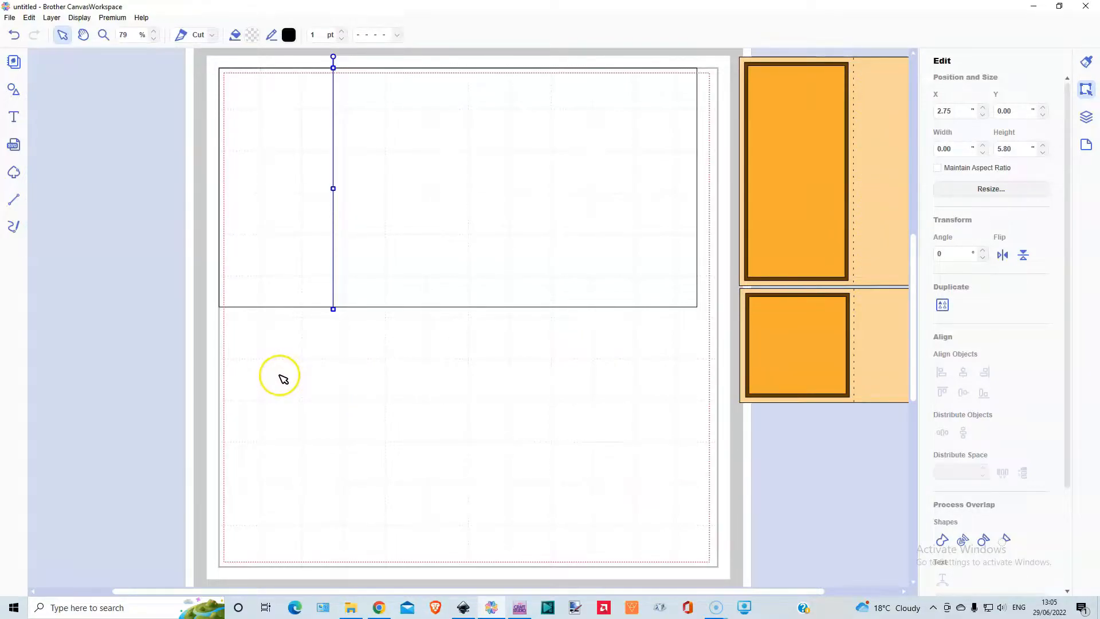
- Duplicate the dashed fold line twice, placing the copies at X 5.50" and X 8.25" with Y 0.00"
left_click(51, 18)
left_click(64, 31)
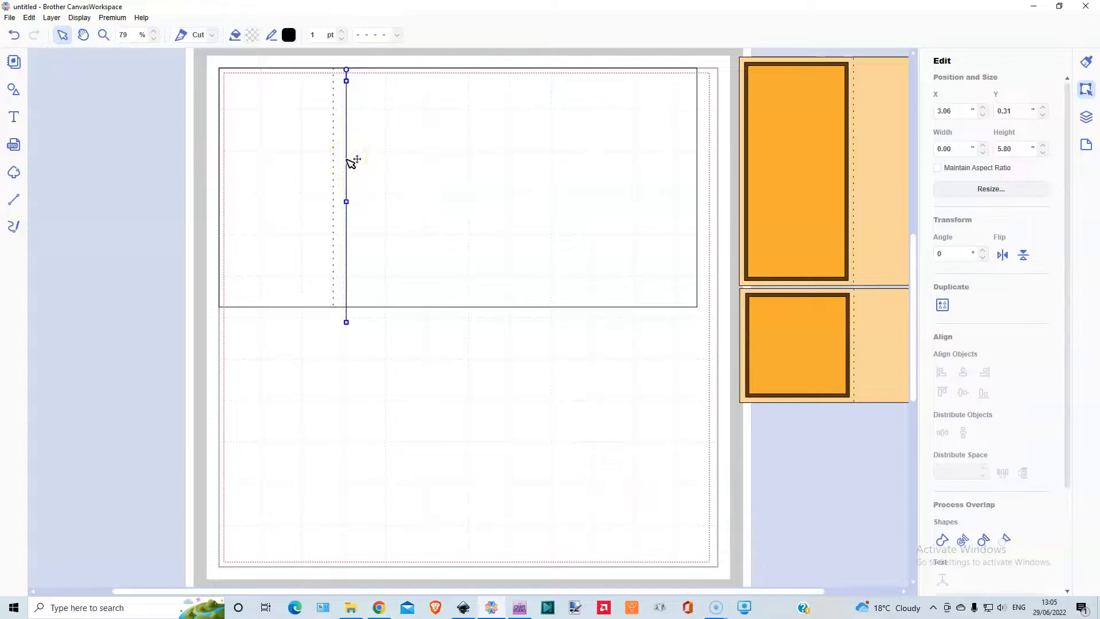
left_click_drag(350, 162, 449, 146)
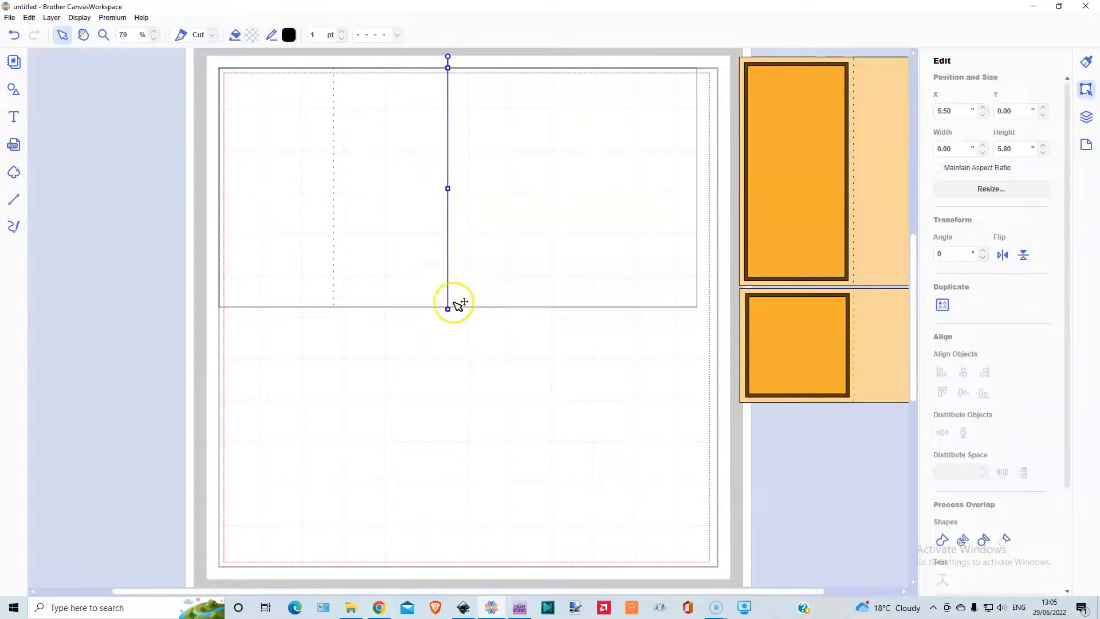
left_click(51, 17)
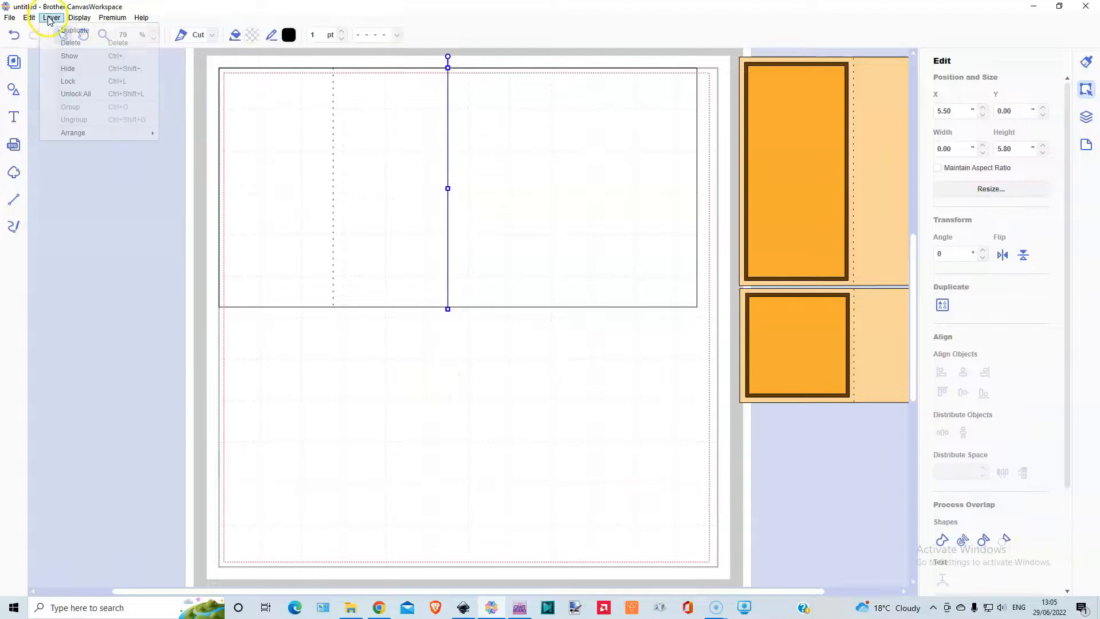
left_click(73, 30)
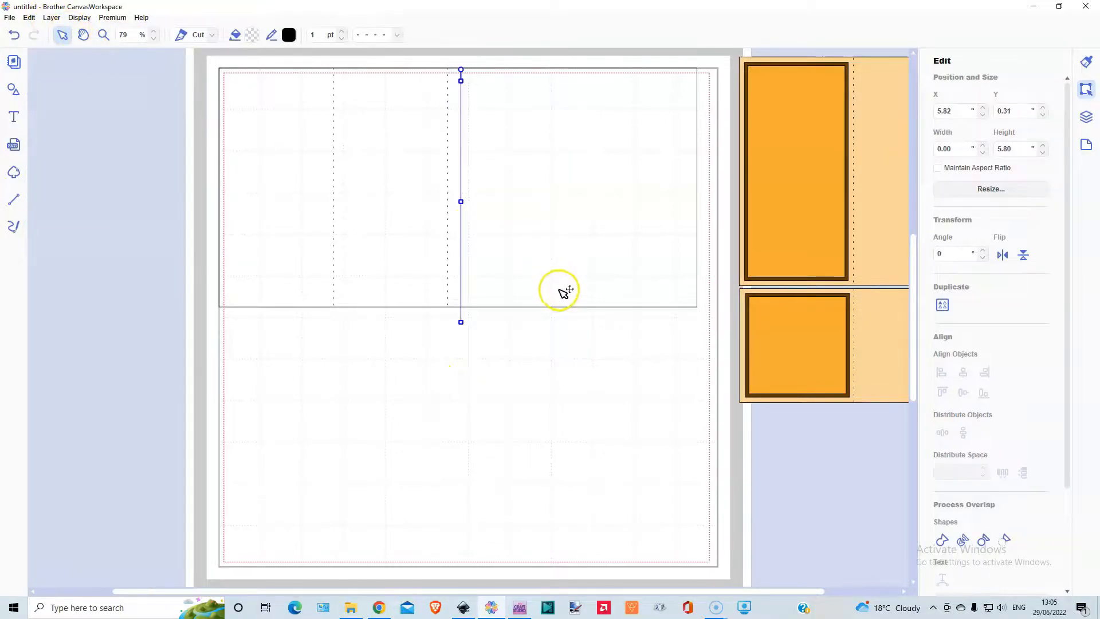
left_click_drag(462, 165, 565, 151)
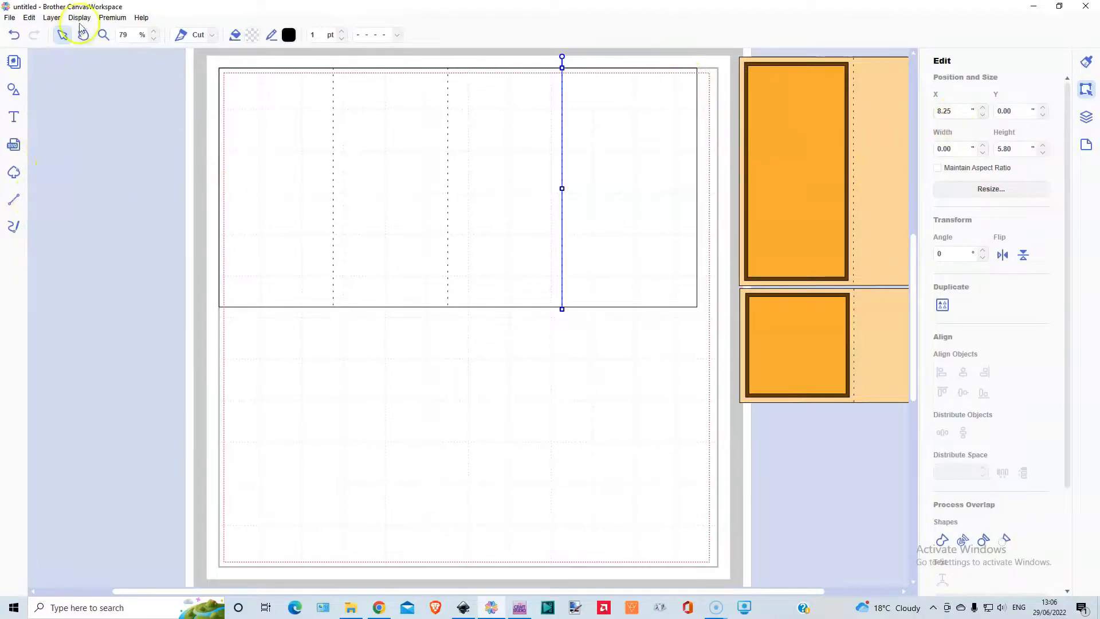
- Duplicate the dashed line at X 8.25" and place the copy at X 11.00", Y 0.00" as the glue tab fold
left_click(52, 18)
left_click(63, 30)
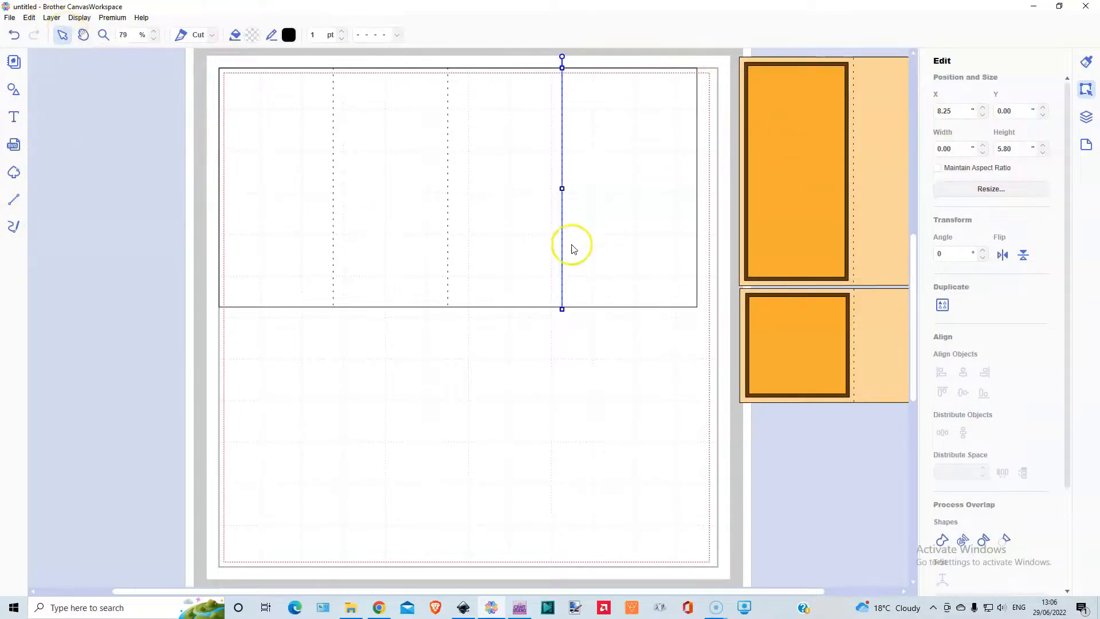
left_click_drag(576, 174, 681, 164)
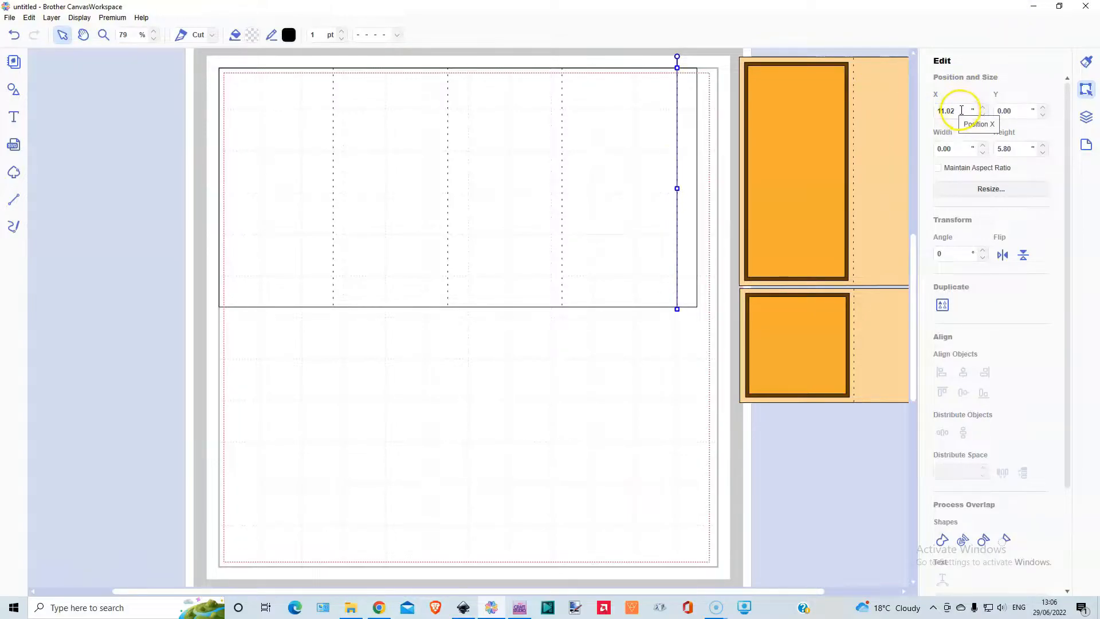
scroll(963, 114, "down", 2)
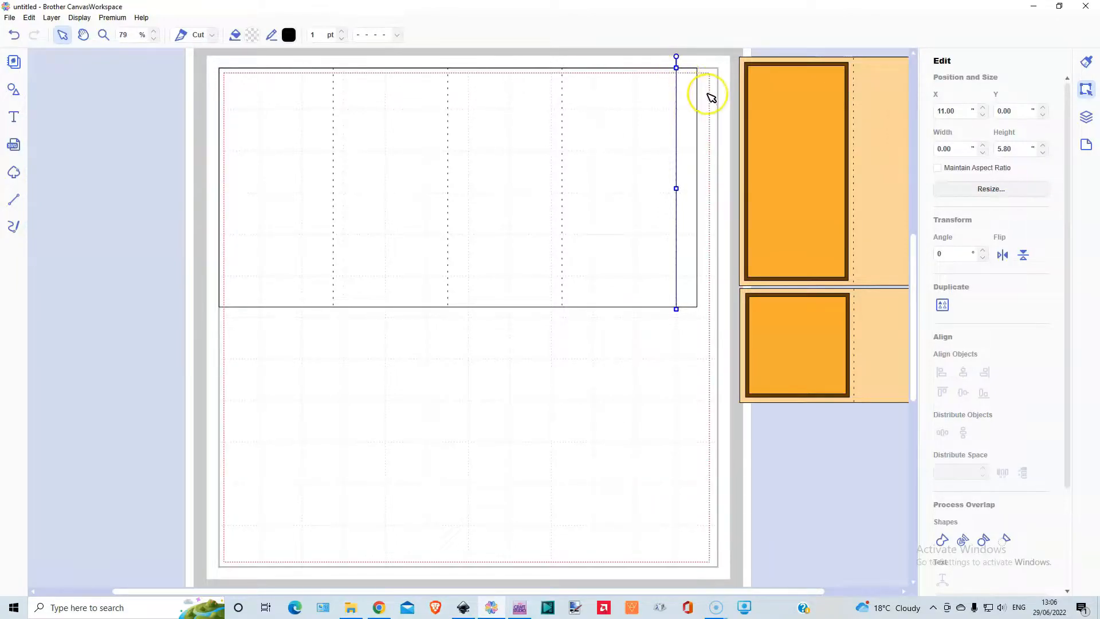
left_click(709, 104)
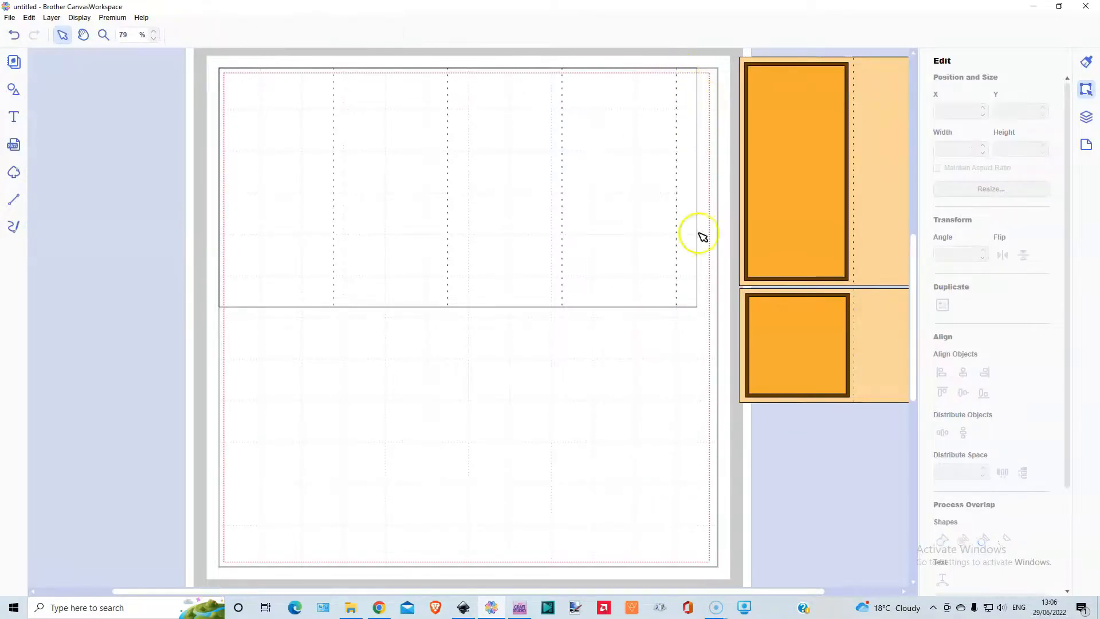
- Group the 11.5 inch panel outline with all of its dashed fold lines
left_click_drag(181, 103, 690, 236)
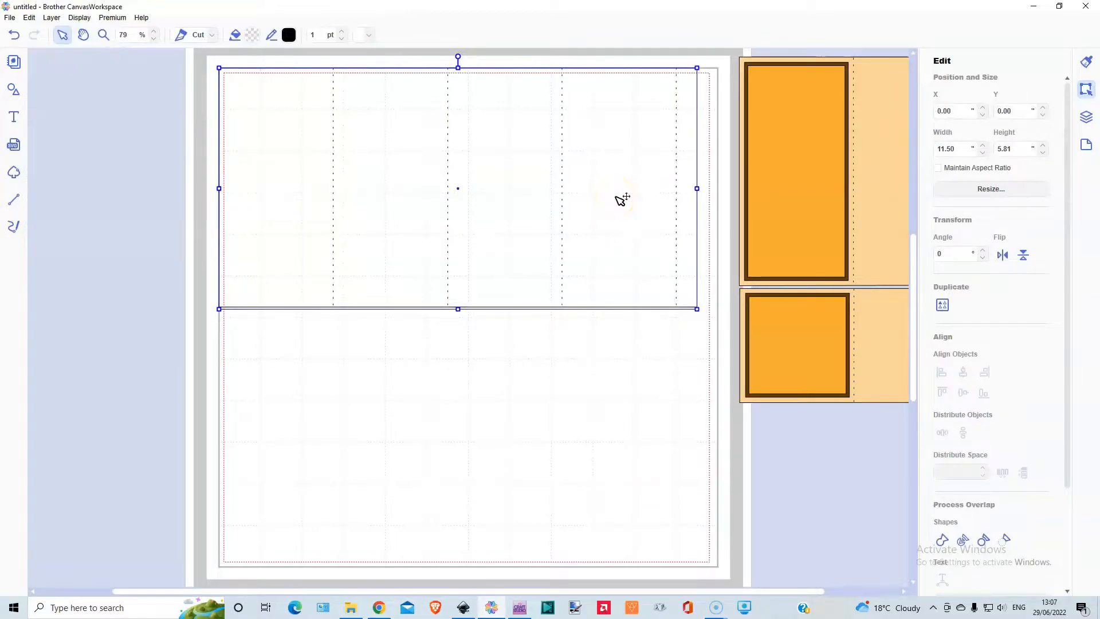
left_click(552, 368)
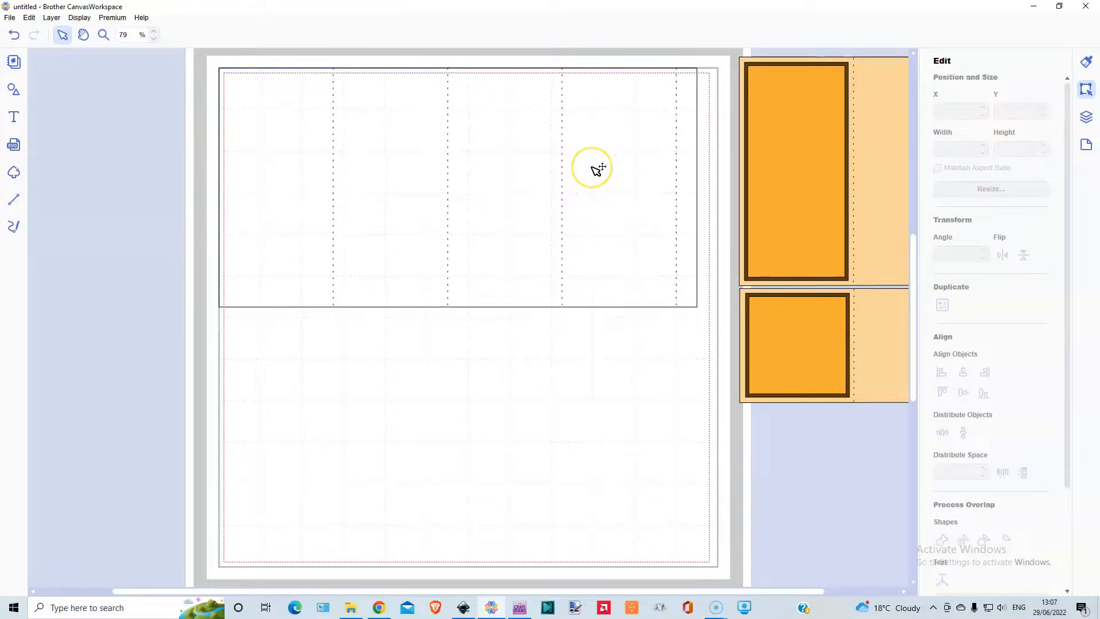
- Add a point on the panel outline's top edge and move it to the upper end of the glue tab fold line
left_click(597, 169)
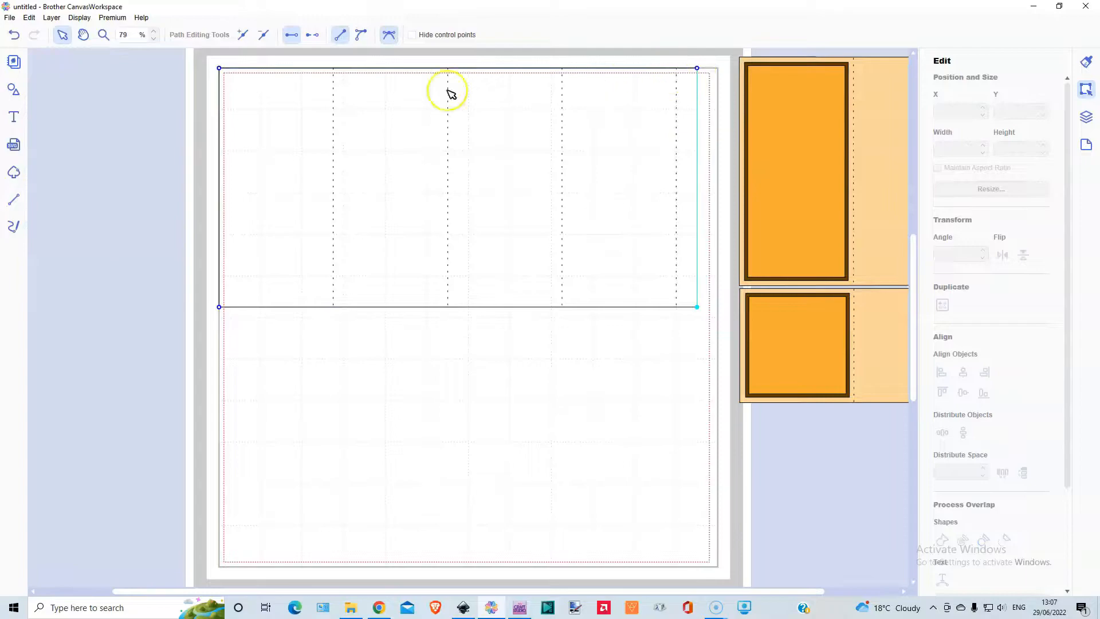
left_click(220, 68)
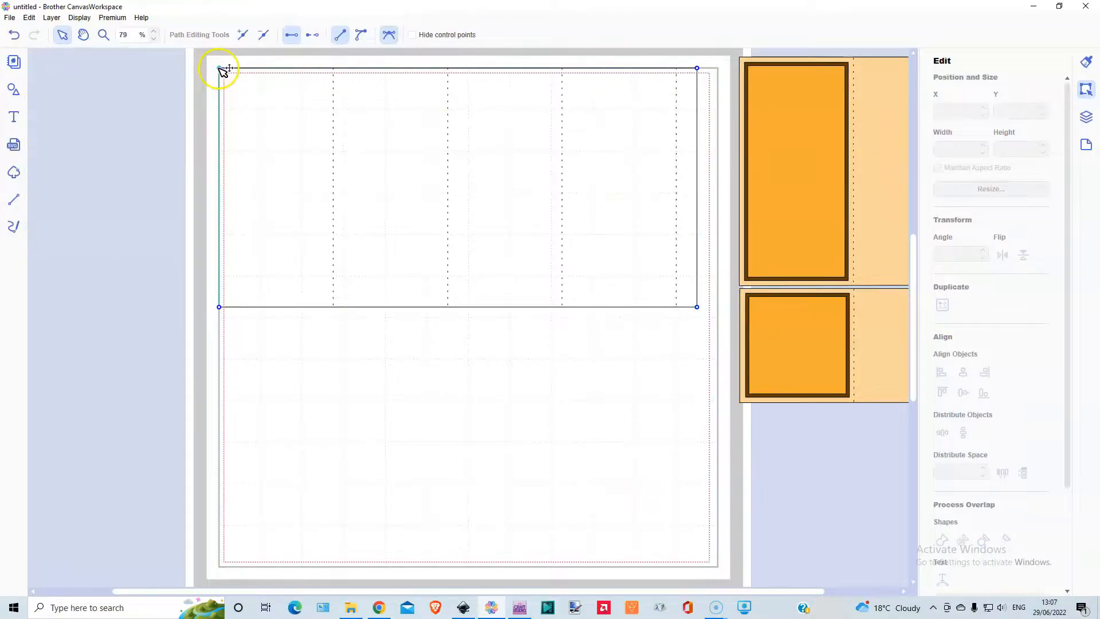
left_click(696, 69)
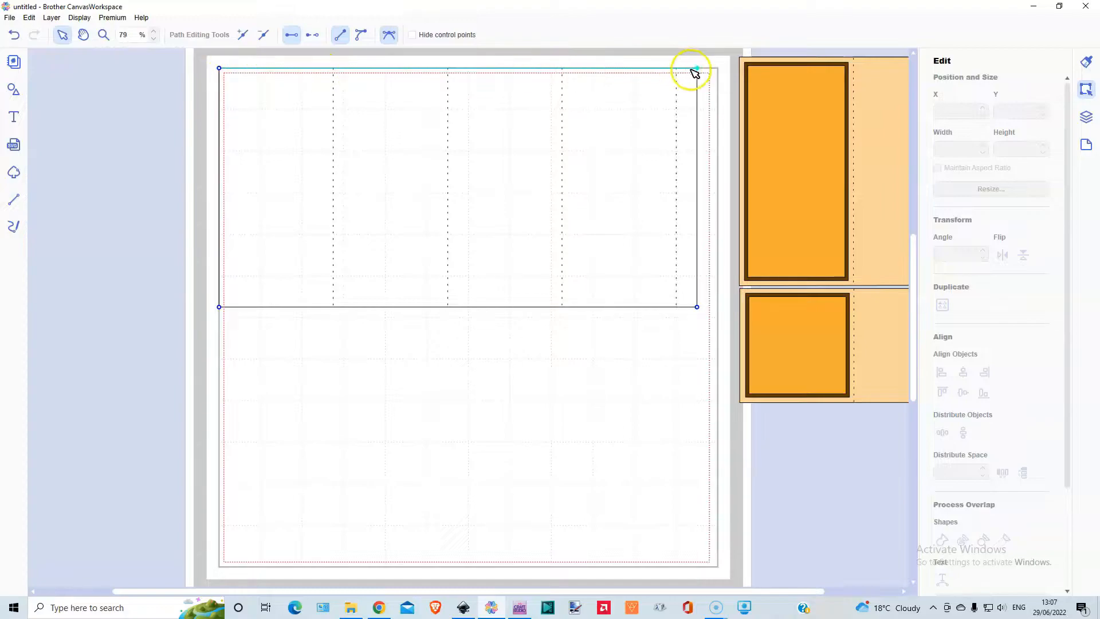
left_click(241, 36)
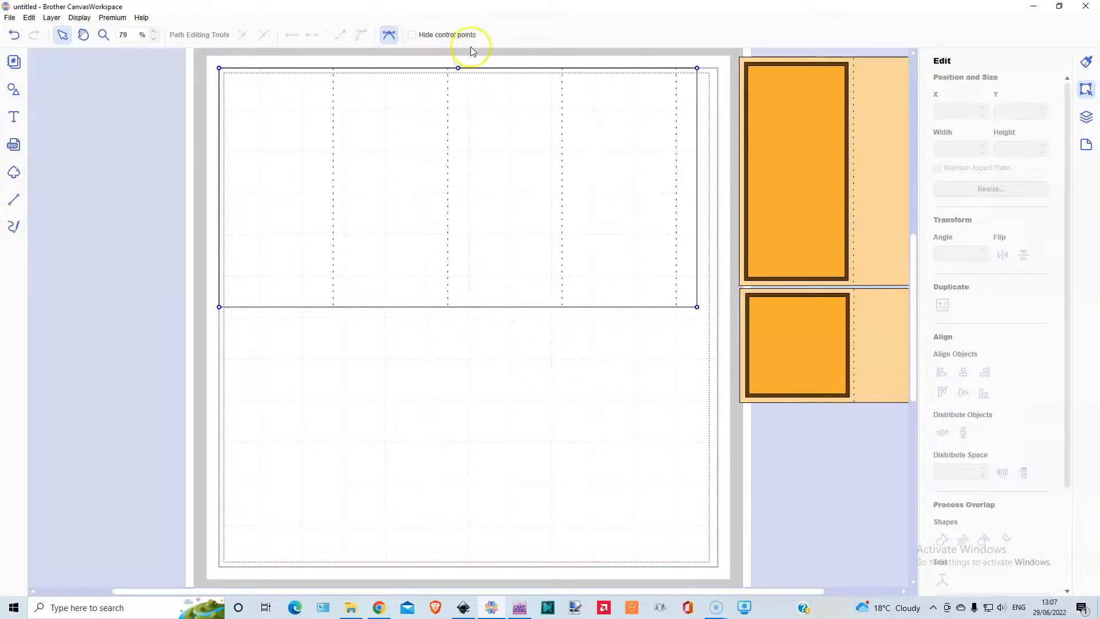
left_click(459, 68)
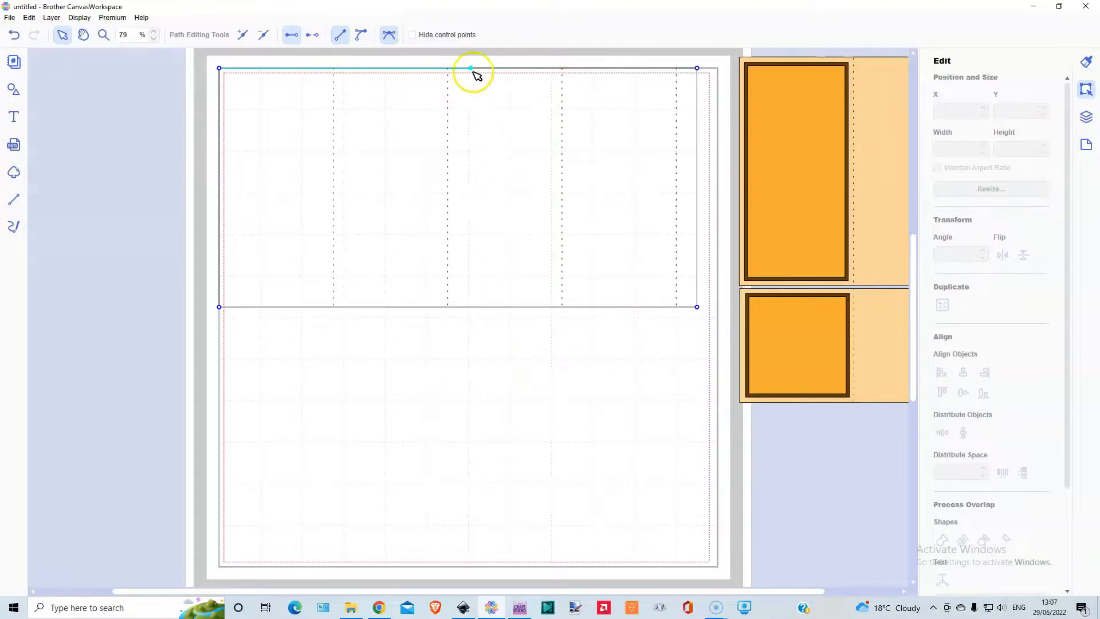
left_click_drag(472, 68, 676, 68)
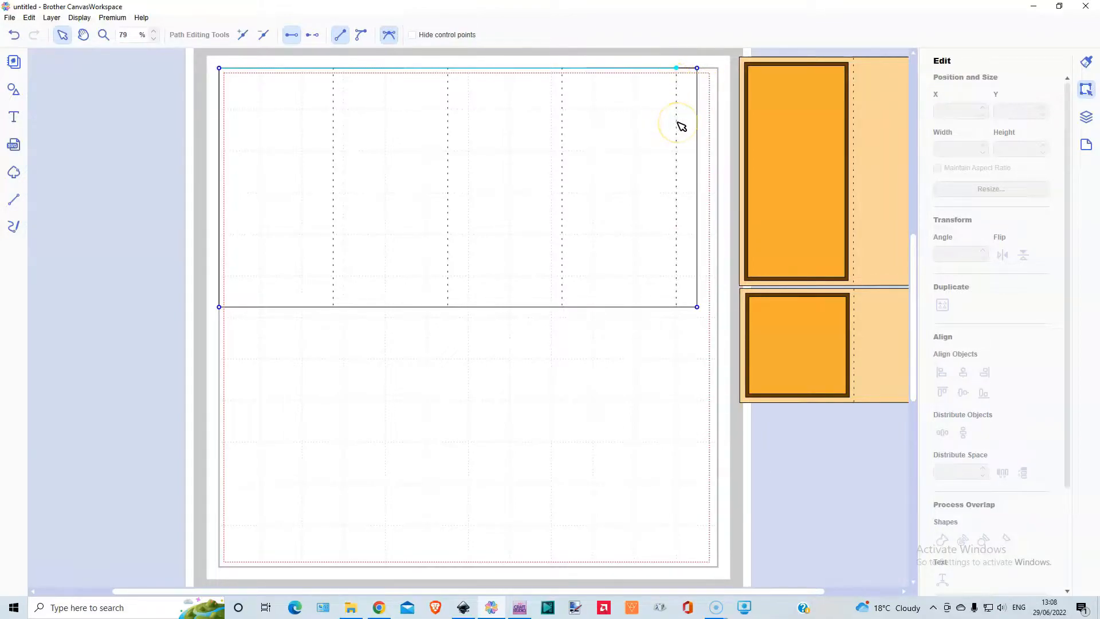
- Add a point on the panel outline's bottom edge and move it to the lower end of the glue tab fold line
left_click(699, 306)
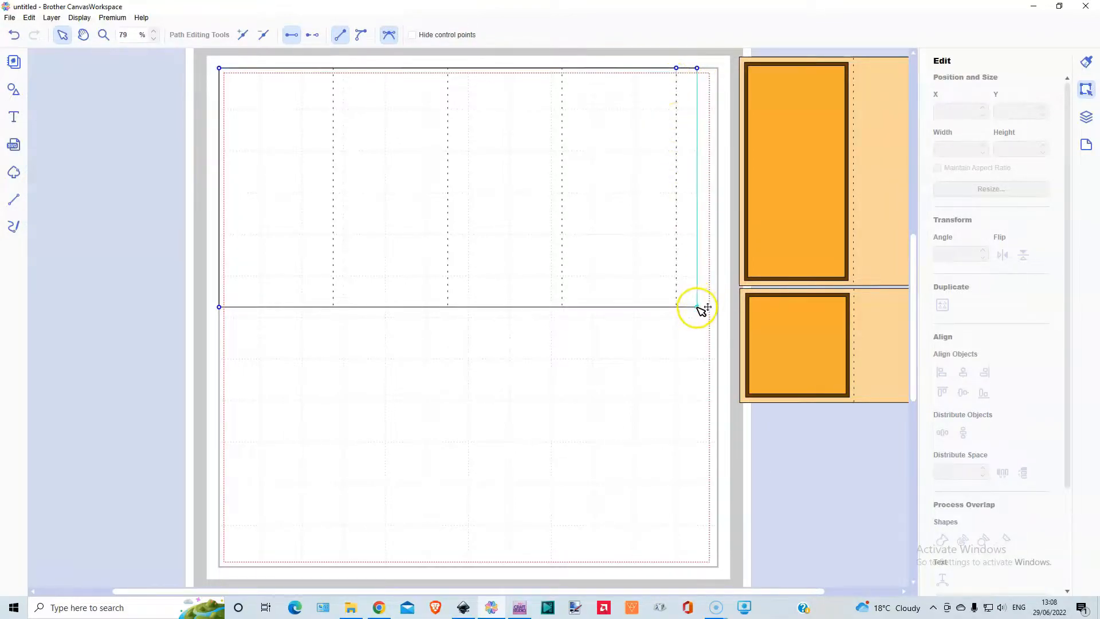
left_click(220, 307)
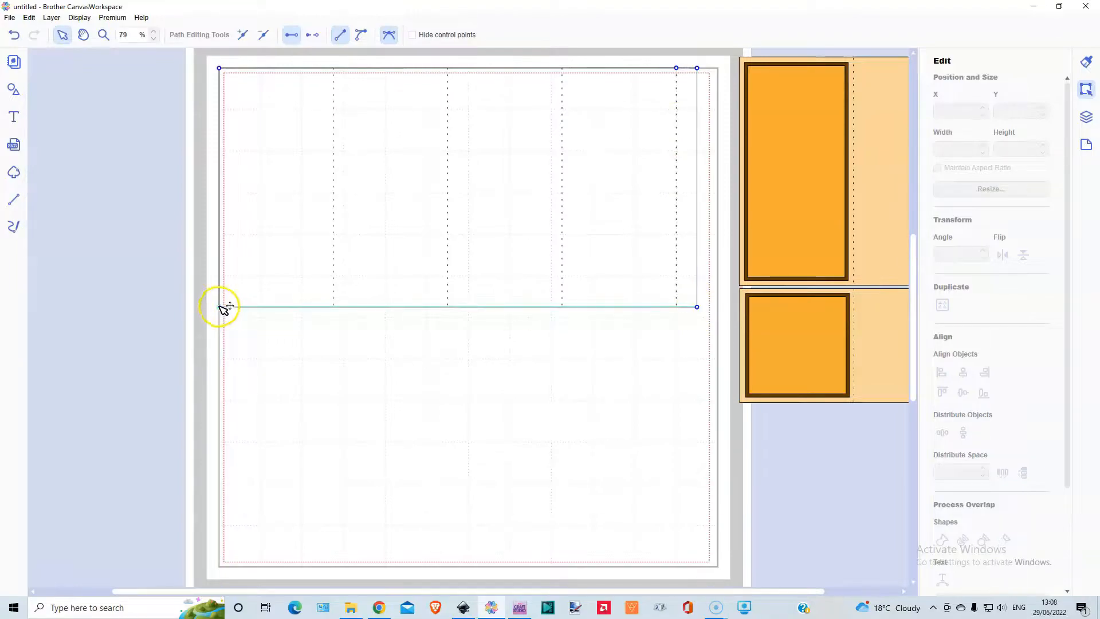
left_click(242, 36)
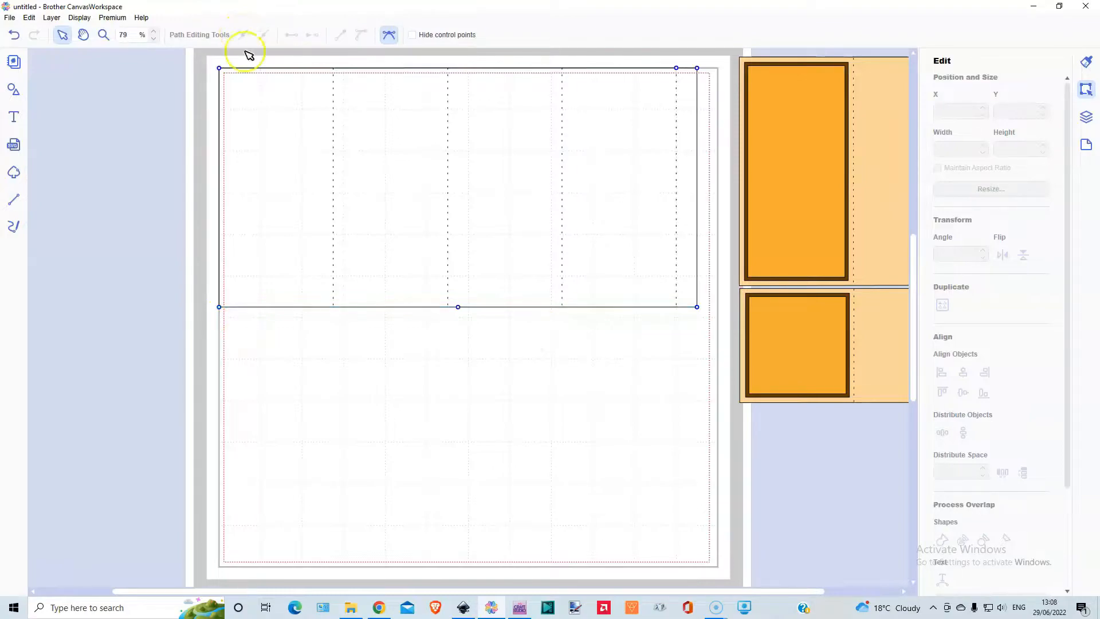
left_click_drag(458, 307, 676, 308)
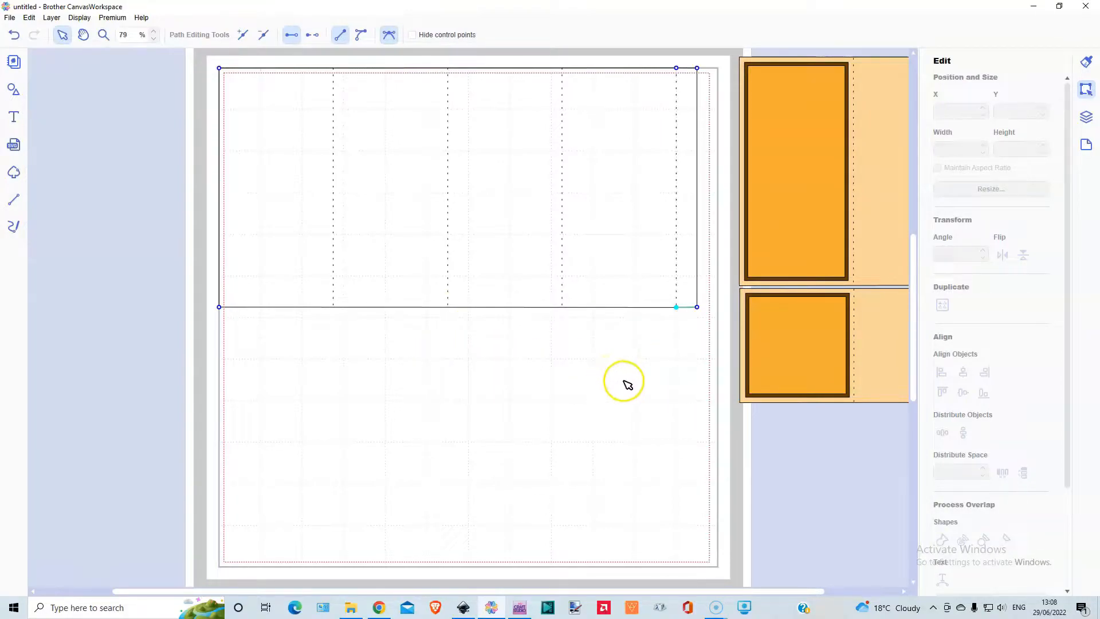
- Taper the glue tab by moving its upper and lower outer corner points slightly inward
left_click(700, 68)
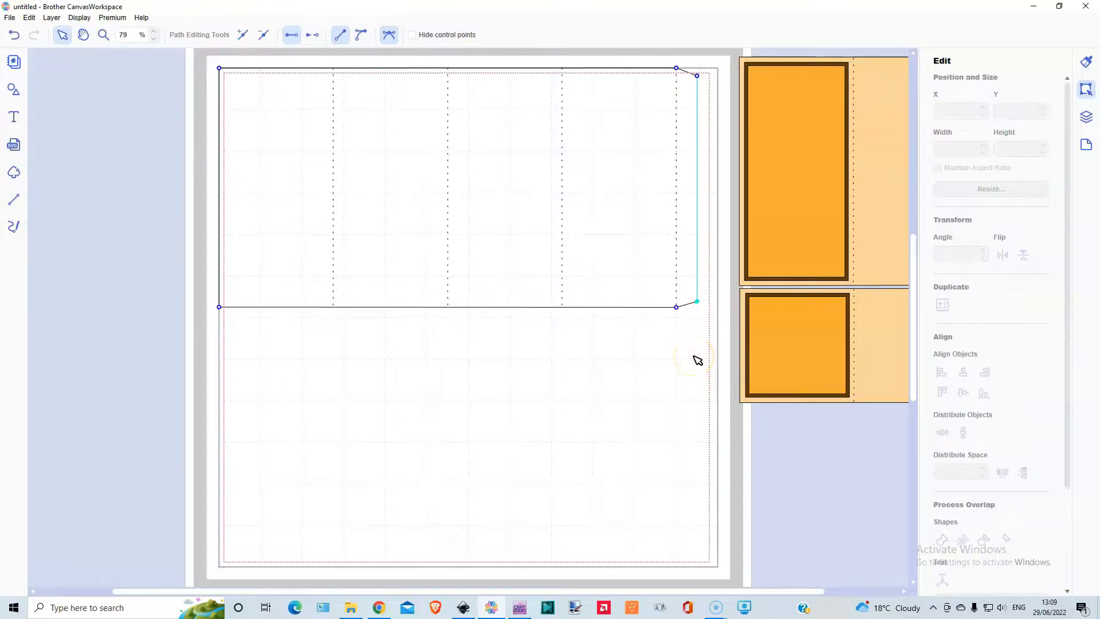
left_click(615, 366)
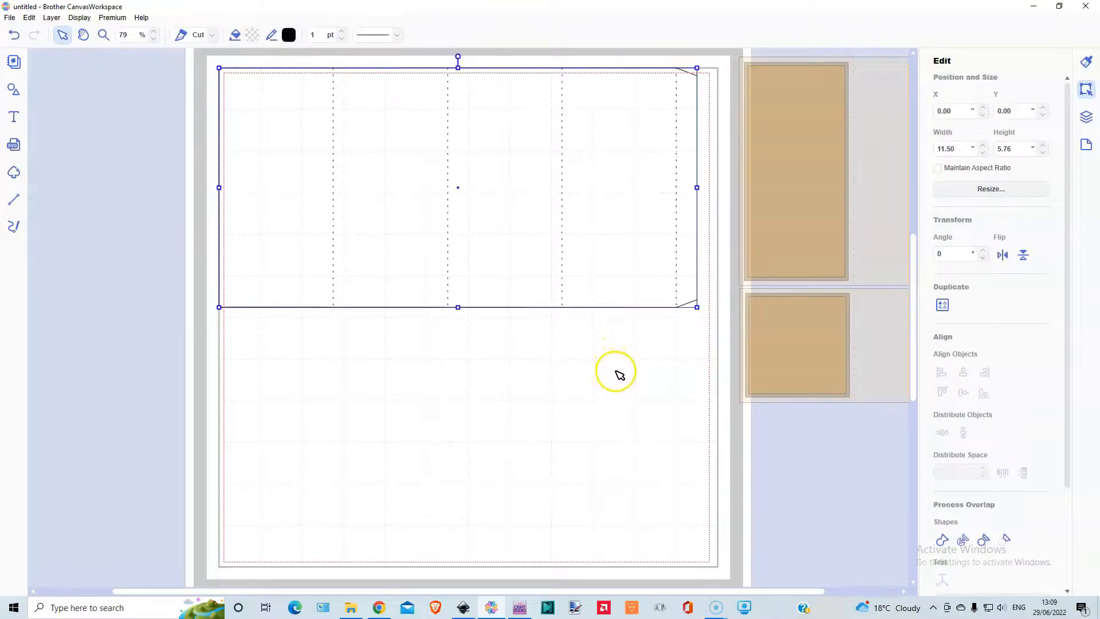
left_click(610, 392)
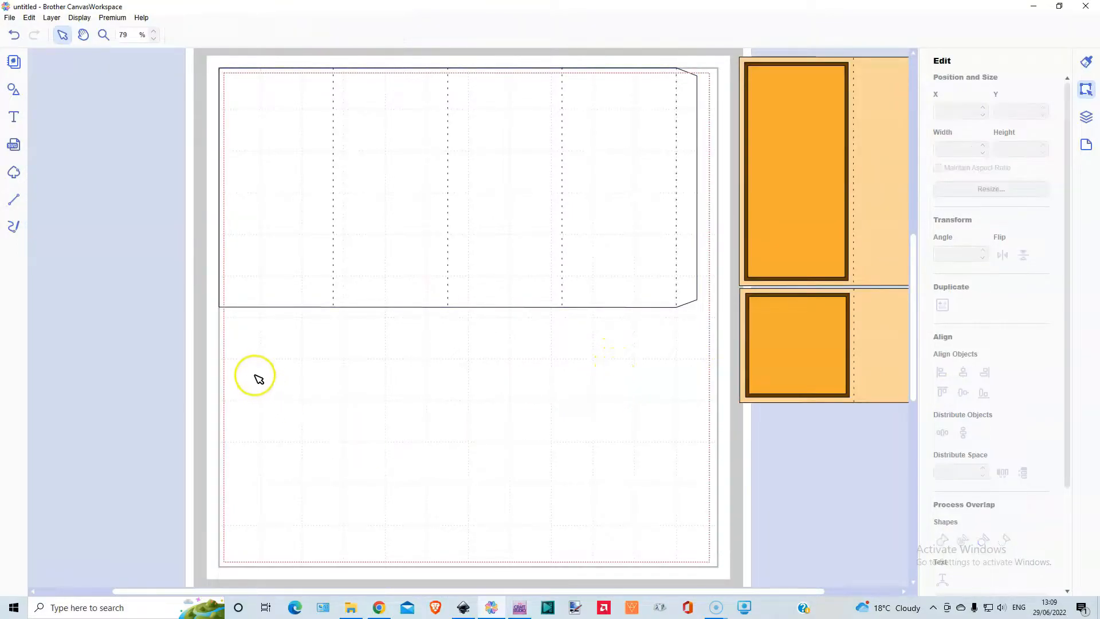
- Duplicate the grouped panel, place the copy below the original at X 0.00", Y 5.88", and set its height to 2.75"
left_click(292, 160)
left_click(52, 17)
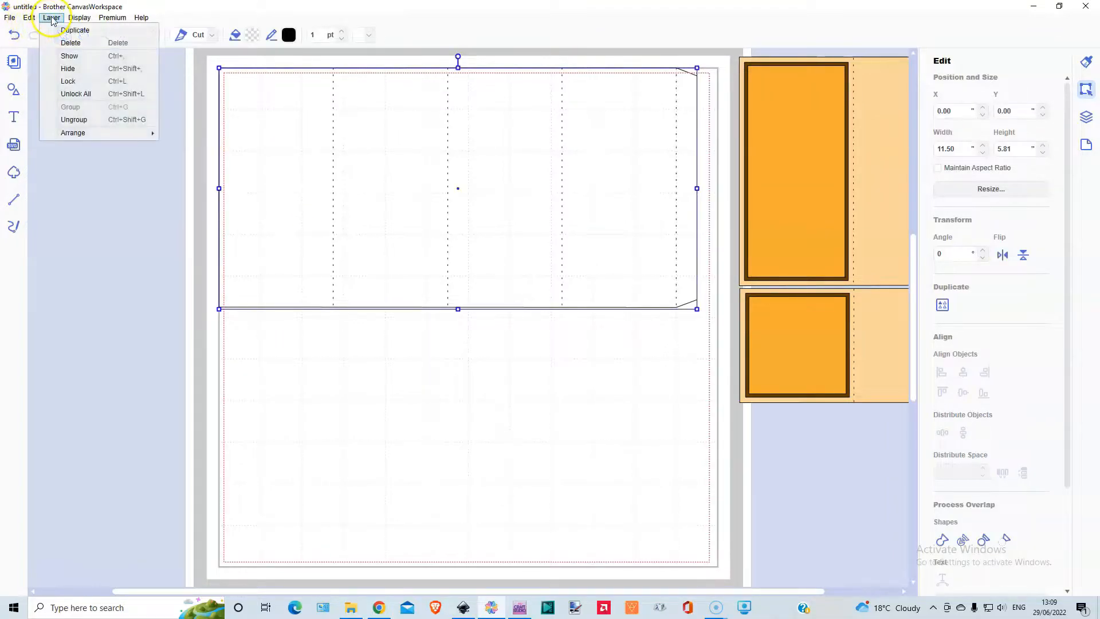
left_click(74, 31)
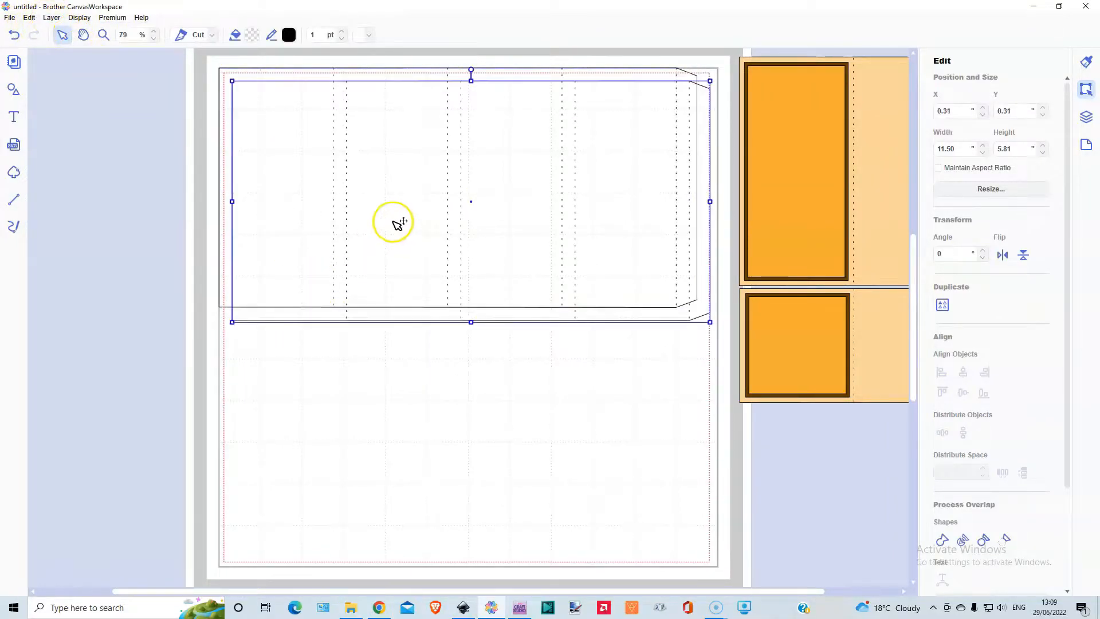
left_click_drag(398, 200, 385, 433)
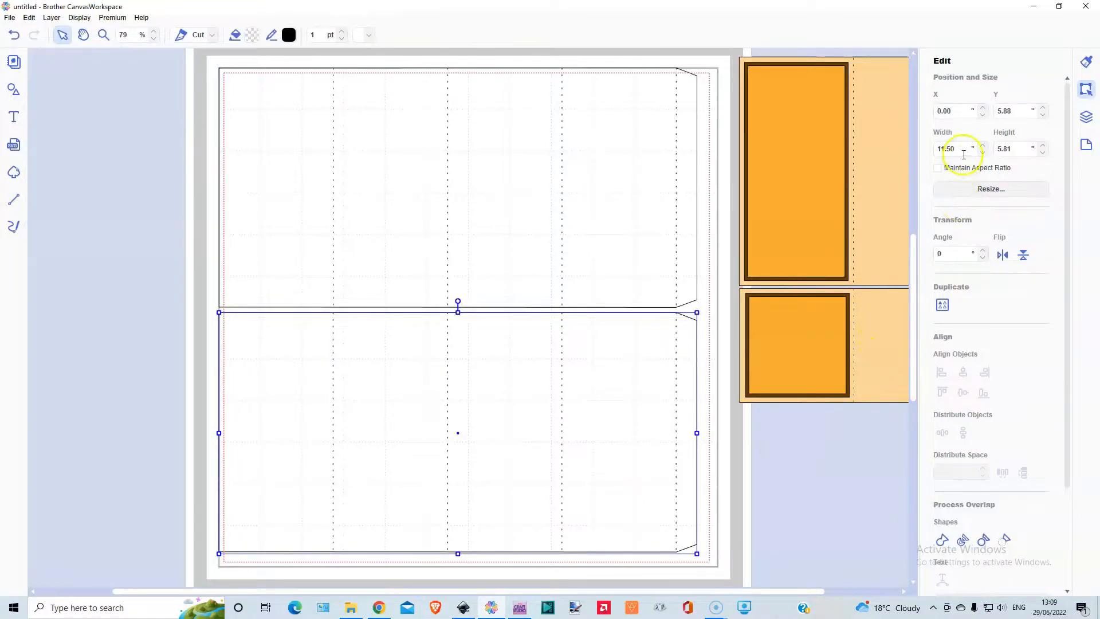
double_click(1014, 147)
key("Return")
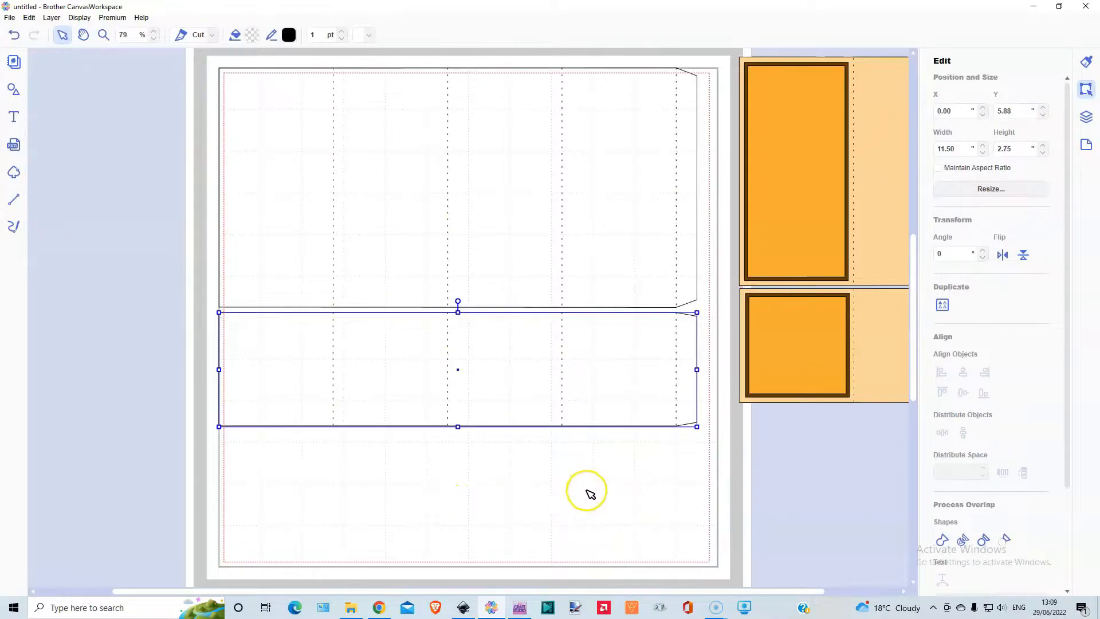
- Insert a square sized 2.50" with its aspect ratio maintained and place it in the lower strip's first panel at about X 0.14", Y 5.98"
left_click(12, 91)
left_click(80, 105)
left_click(14, 90)
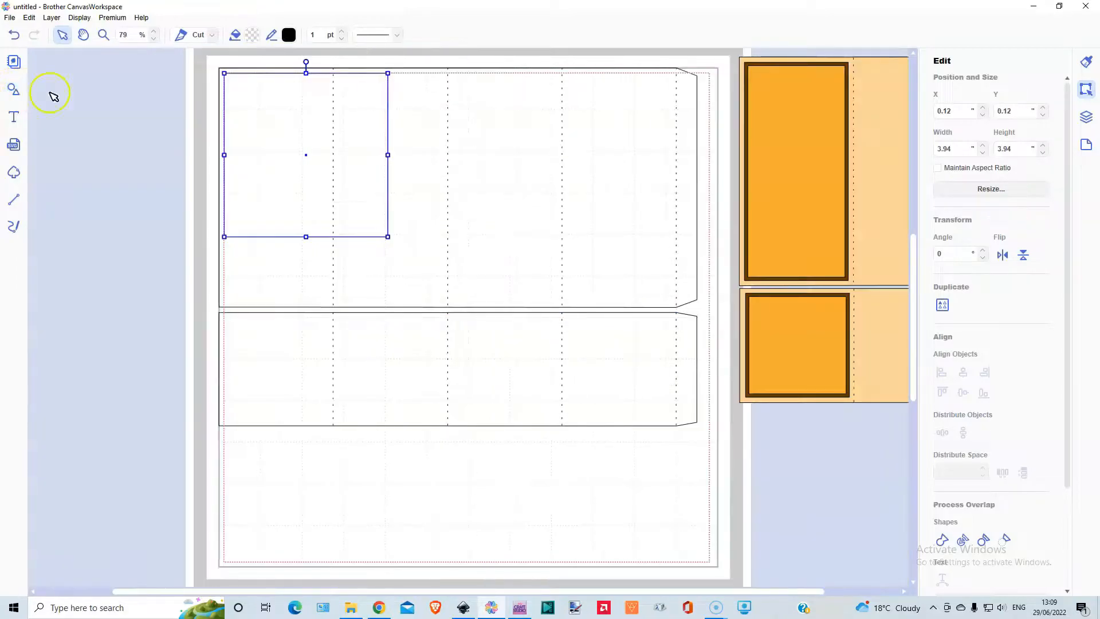
left_click_drag(252, 110, 286, 459)
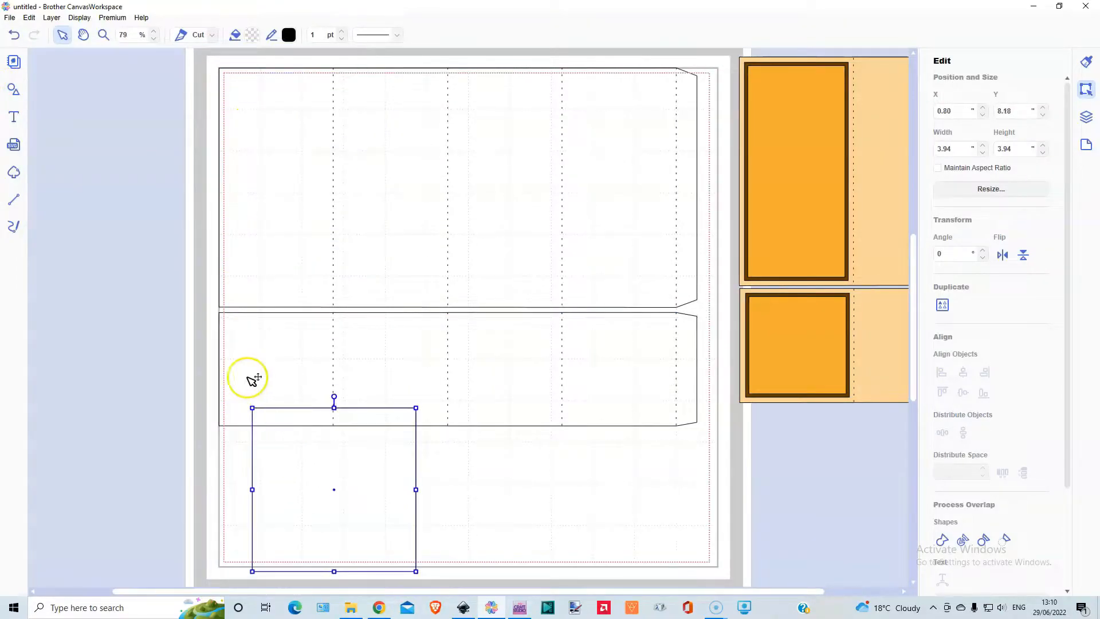
left_click(937, 168)
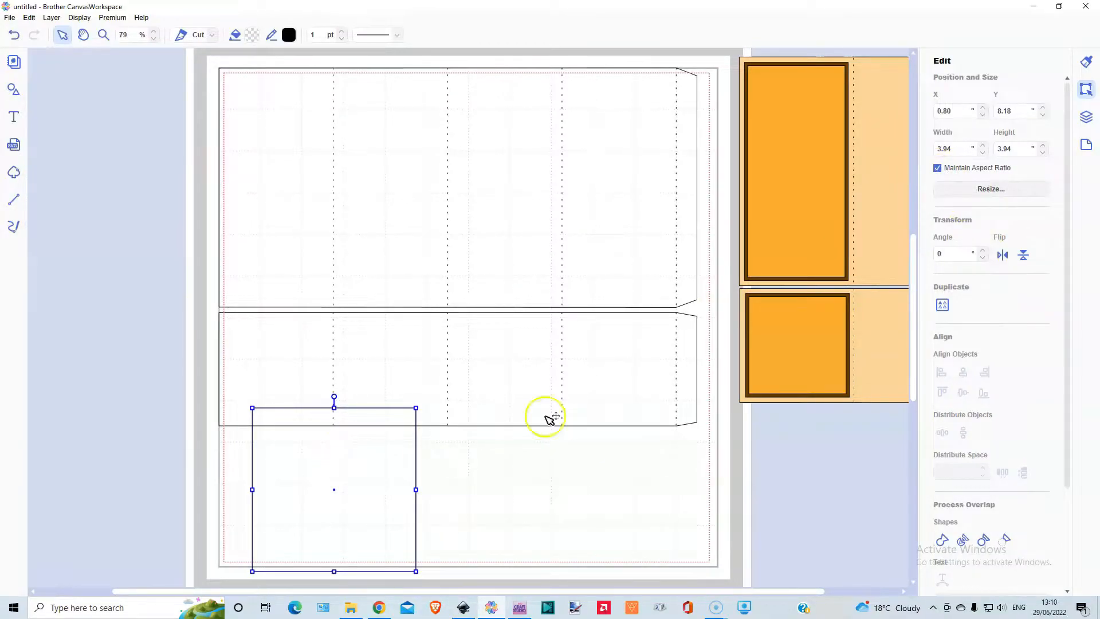
double_click(943, 149)
left_click_drag(943, 148, 956, 144)
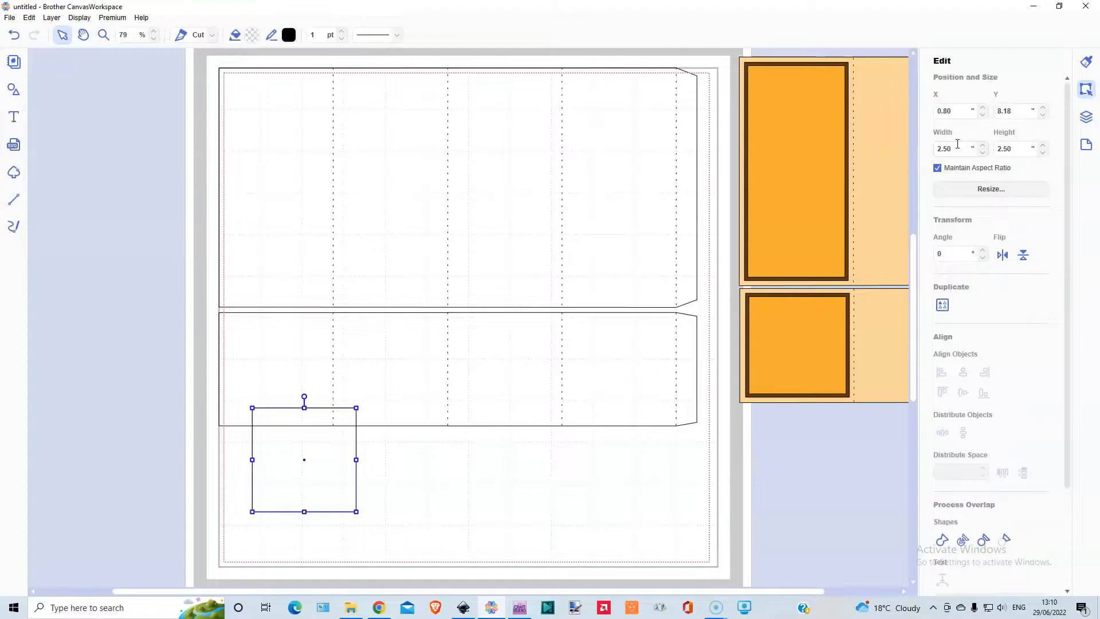
left_click_drag(293, 482, 268, 390)
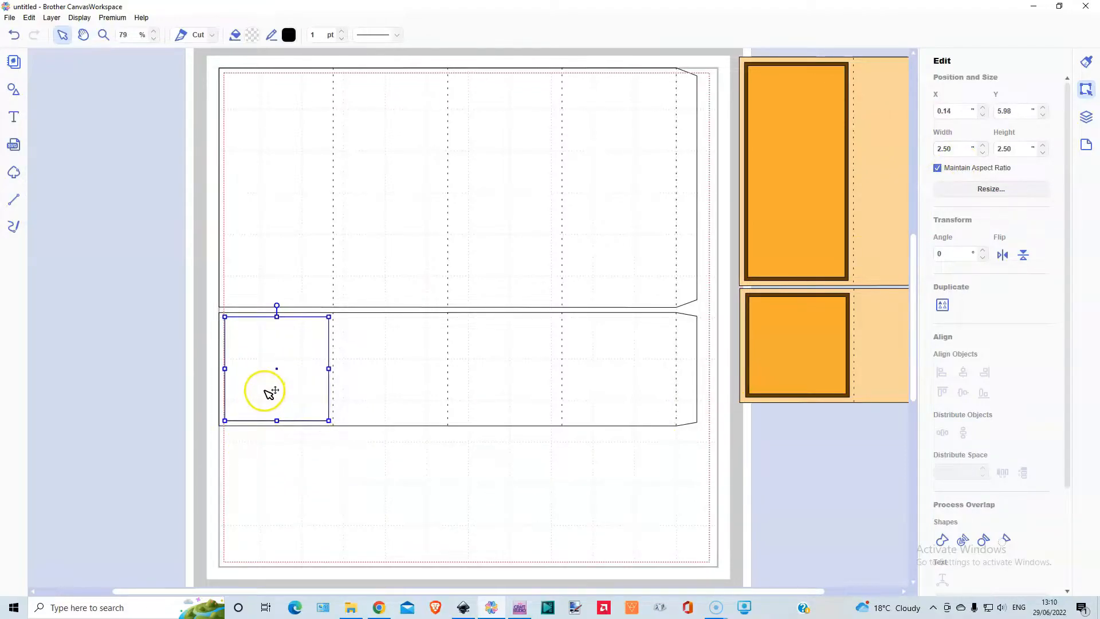
- Duplicate the 2.50" square, set the copy to 2.25", and center it inside the original at about X 0.27", Y 6.11"
left_click(52, 18)
left_click(69, 31)
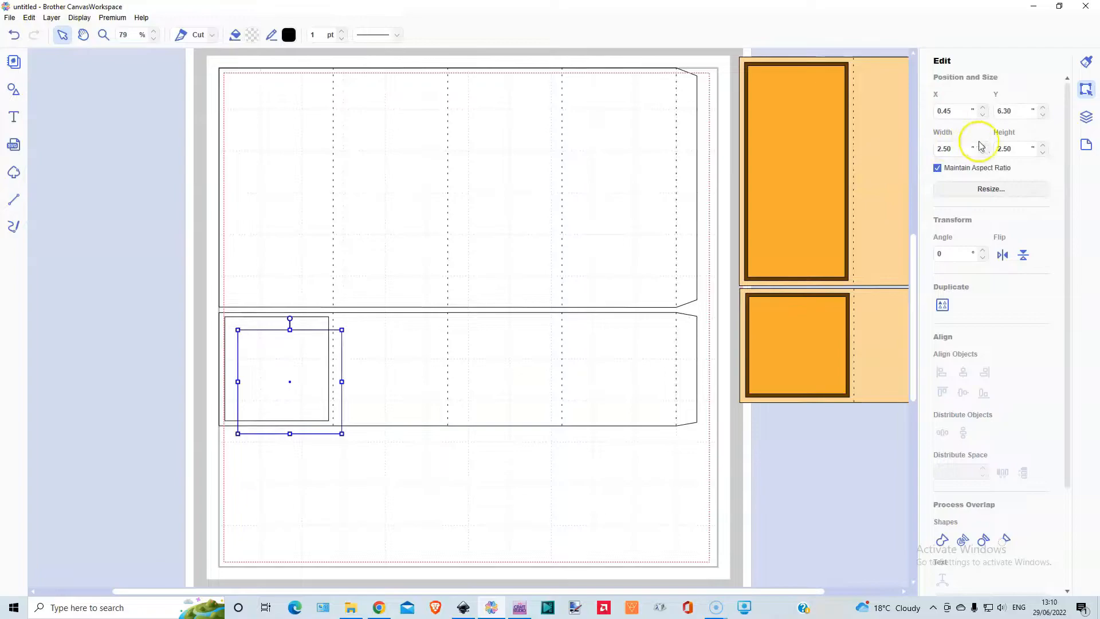
double_click(947, 148)
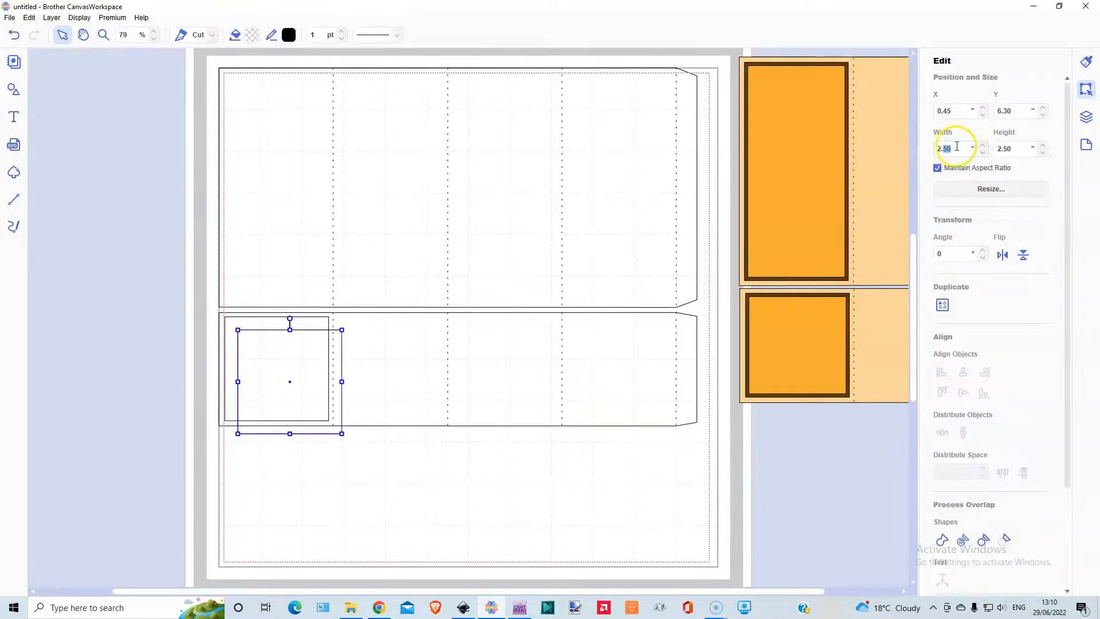
type("2")
key("Return")
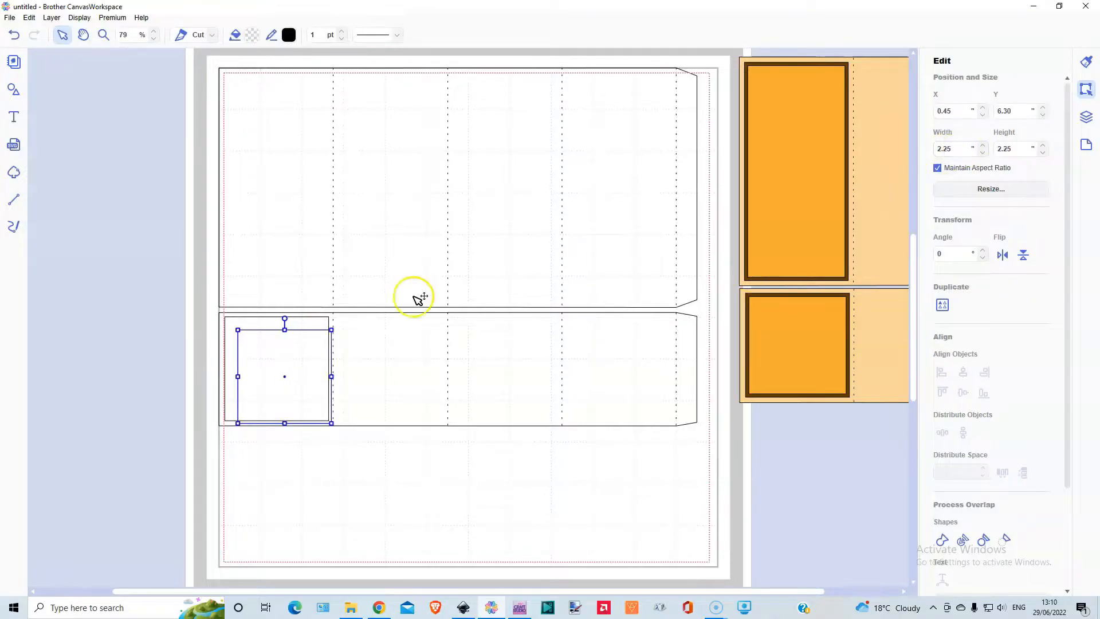
left_click_drag(265, 357, 258, 350)
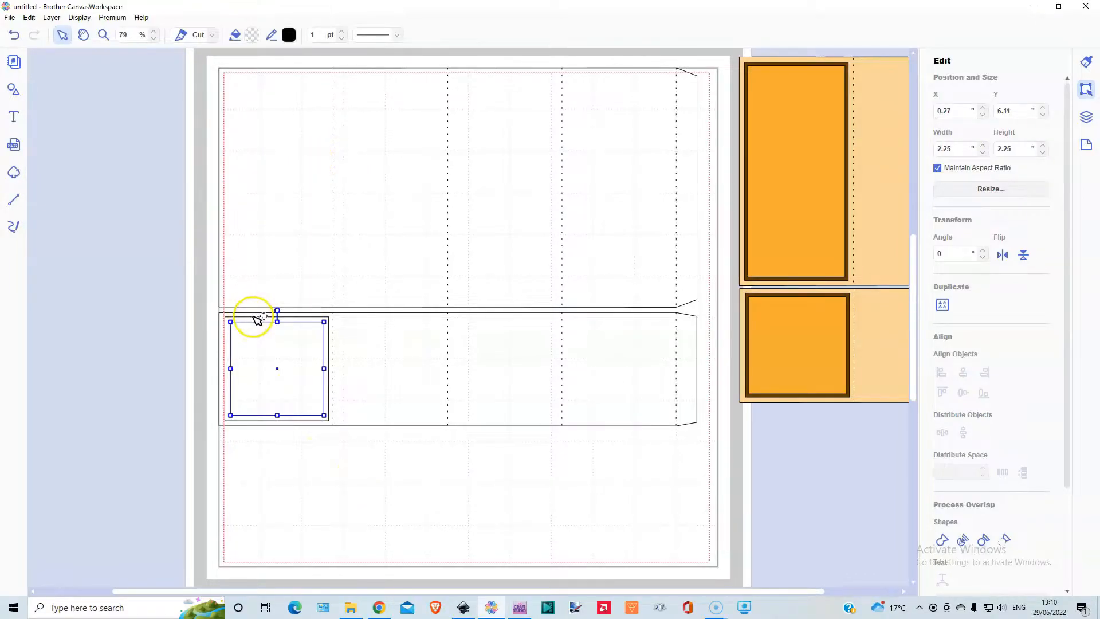
- Insert a plain rectangle over the upper panel and rotate it to an angle of 90°
left_click(14, 90)
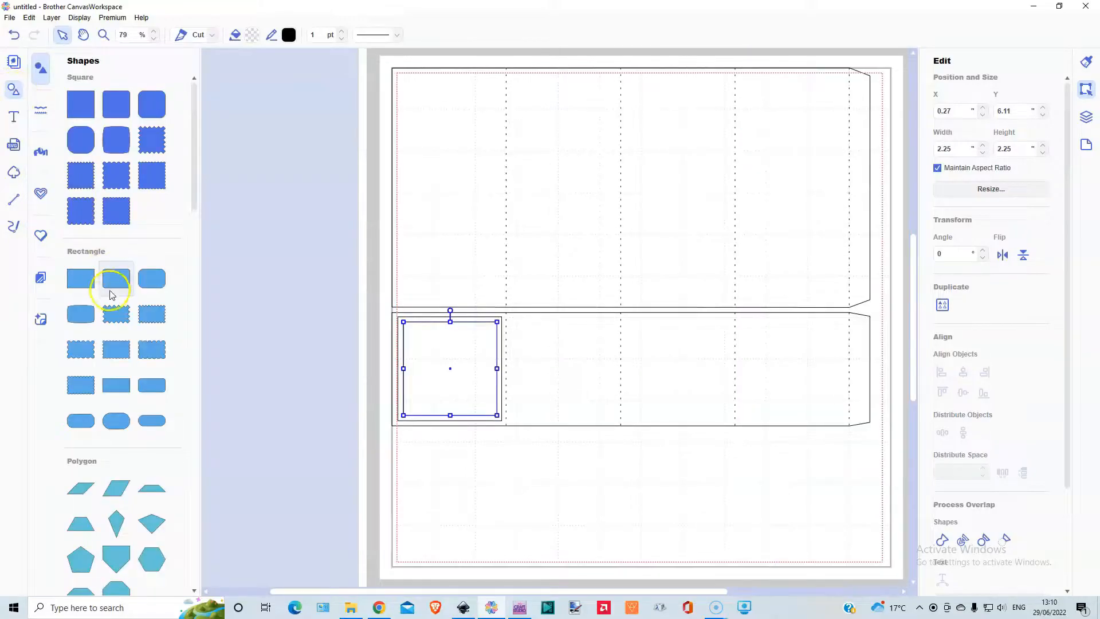
left_click(81, 278)
left_click(14, 92)
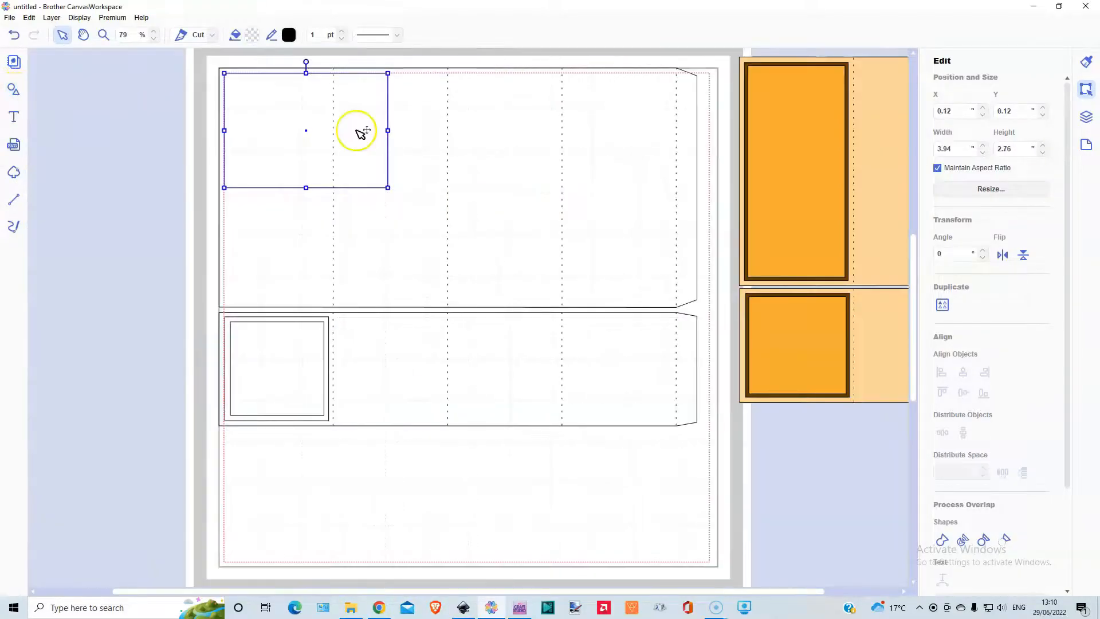
left_click_drag(305, 61, 355, 128)
type("0")
key("Return")
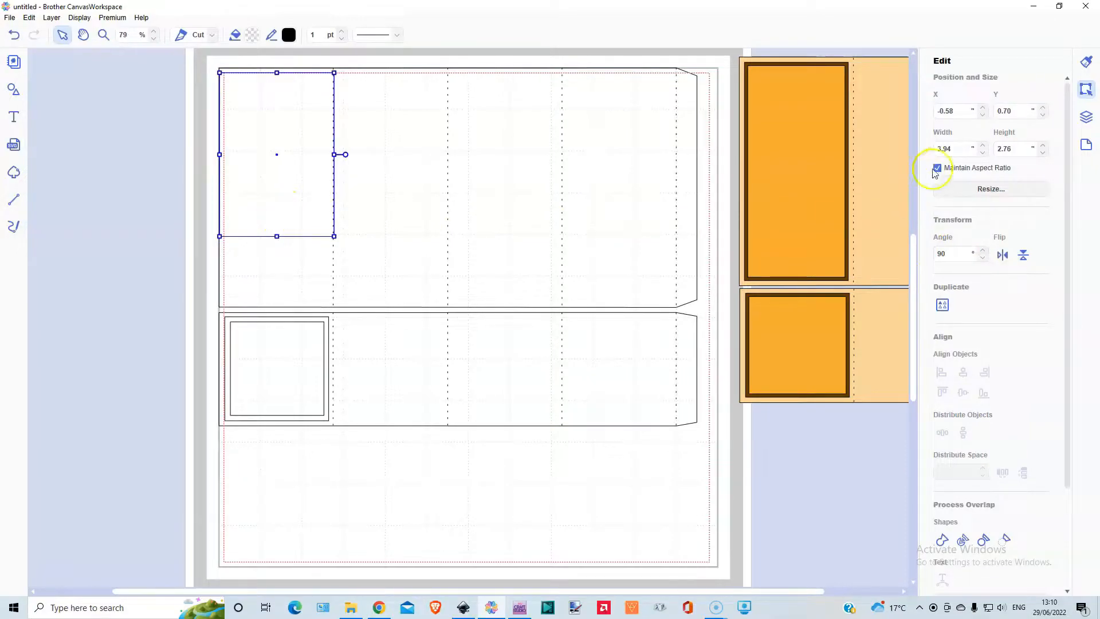
double_click(953, 149)
type("2.75")
key("Return")
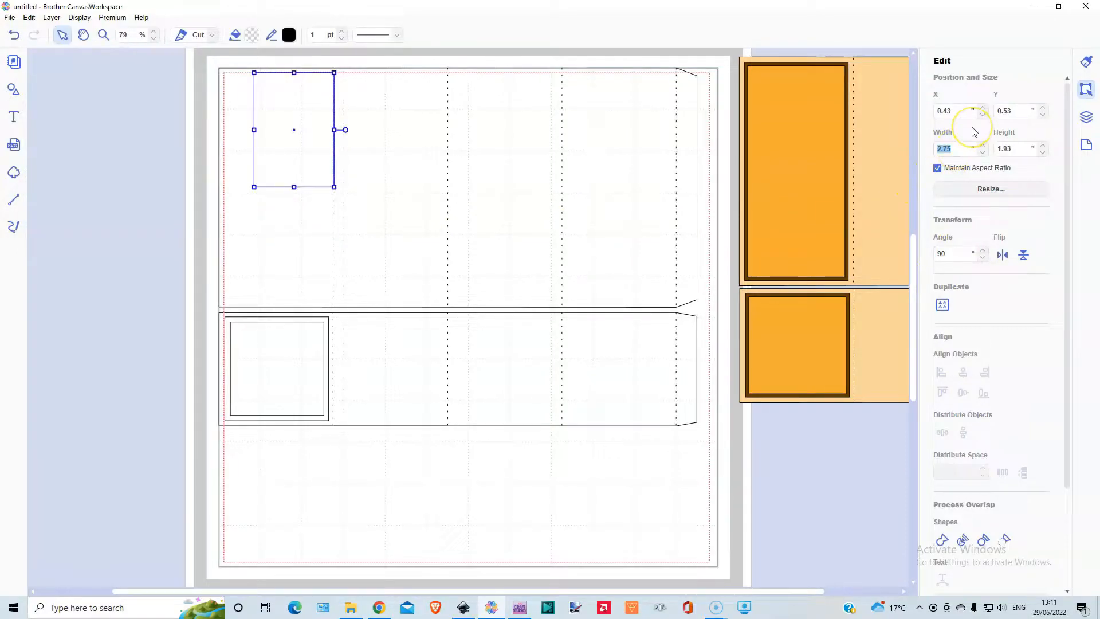
- Set the rotated rectangle's width to 5.50" and, with the aspect ratio unlocked, its height to 2.50"
type("5.5")
key("Return")
double_click(1022, 148)
left_click(939, 167)
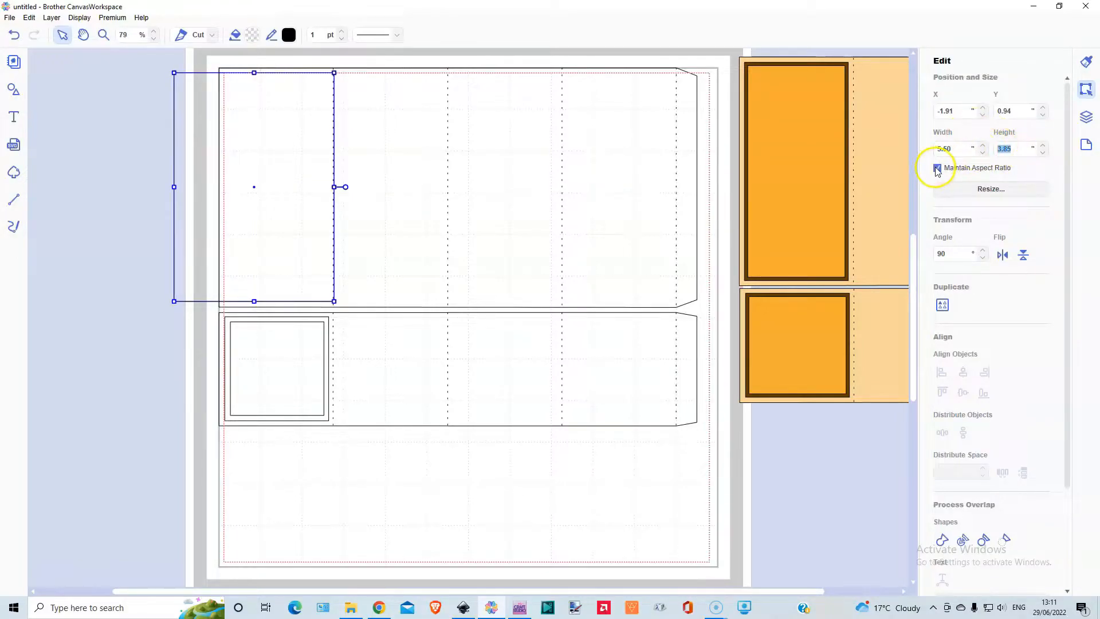
double_click(1007, 148)
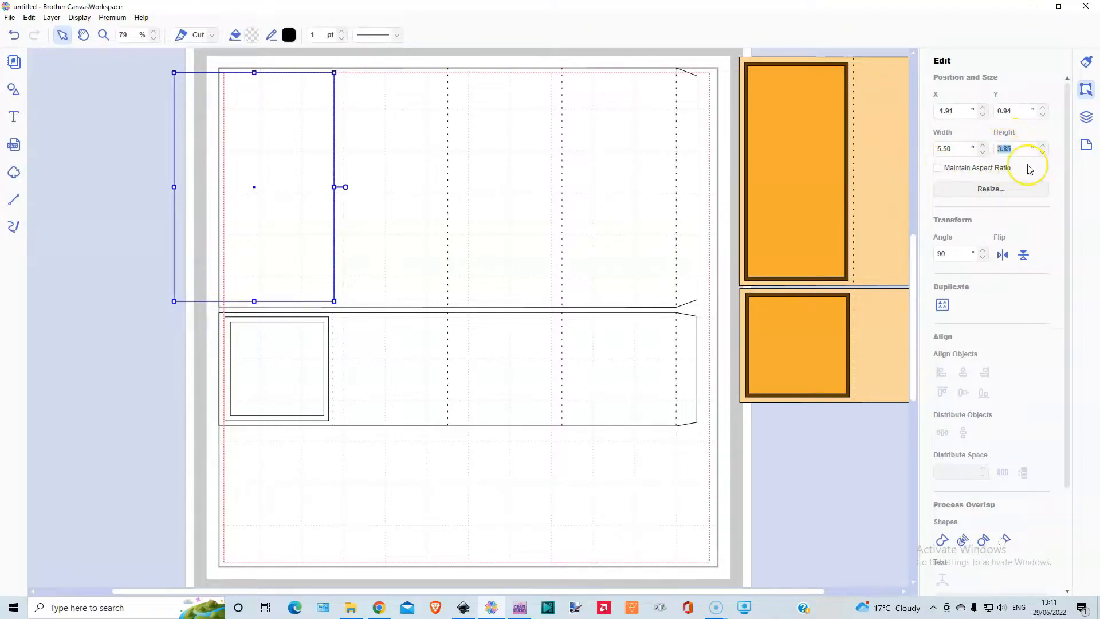
type("2.5")
key("Return")
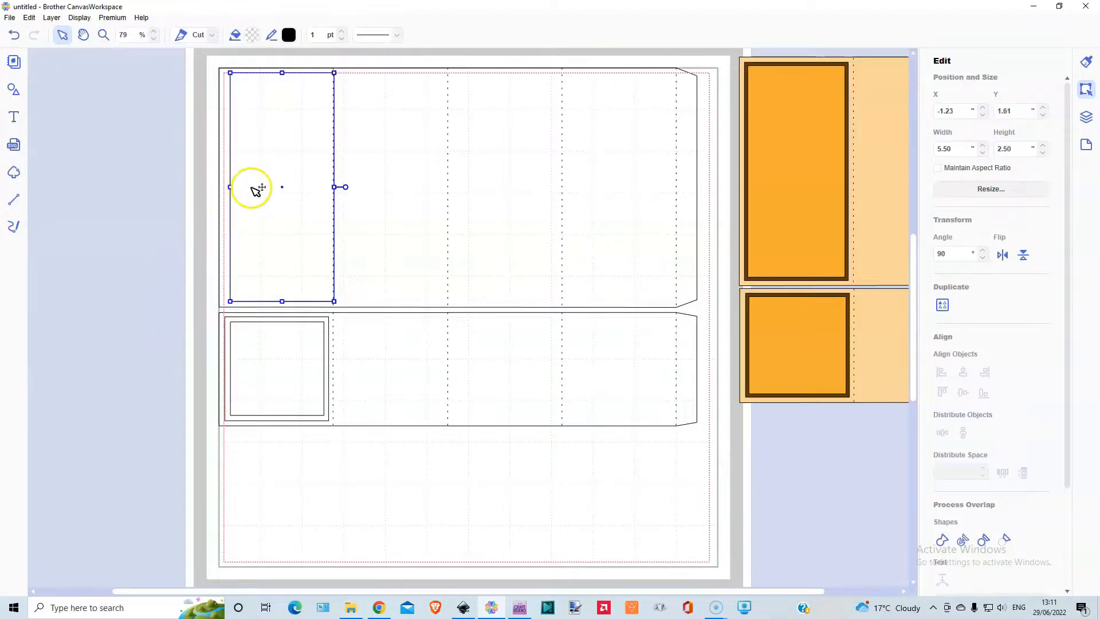
- Move the 5.50" by 2.50" rectangle into the upper strip's first panel at about X -1.34", Y 1.63", and duplicate it
left_click_drag(251, 187, 247, 188)
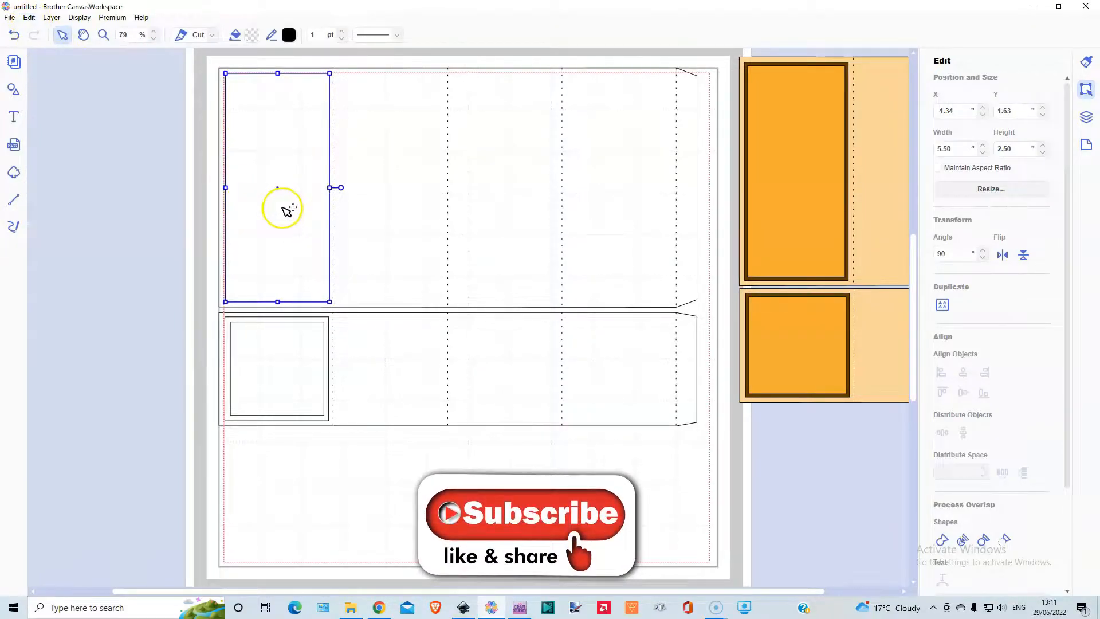
left_click(51, 17)
left_click(58, 30)
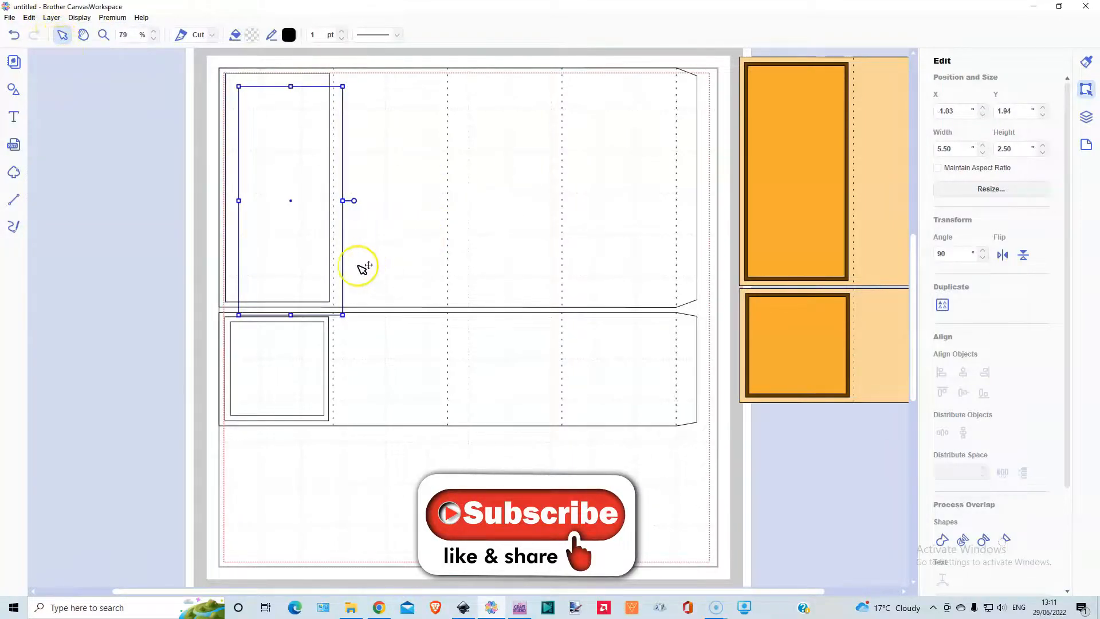
- Set the copy's width to 5.25" with the aspect ratio maintained and place it inside the original at about X -1.20", Y 1.67"
left_click(938, 168)
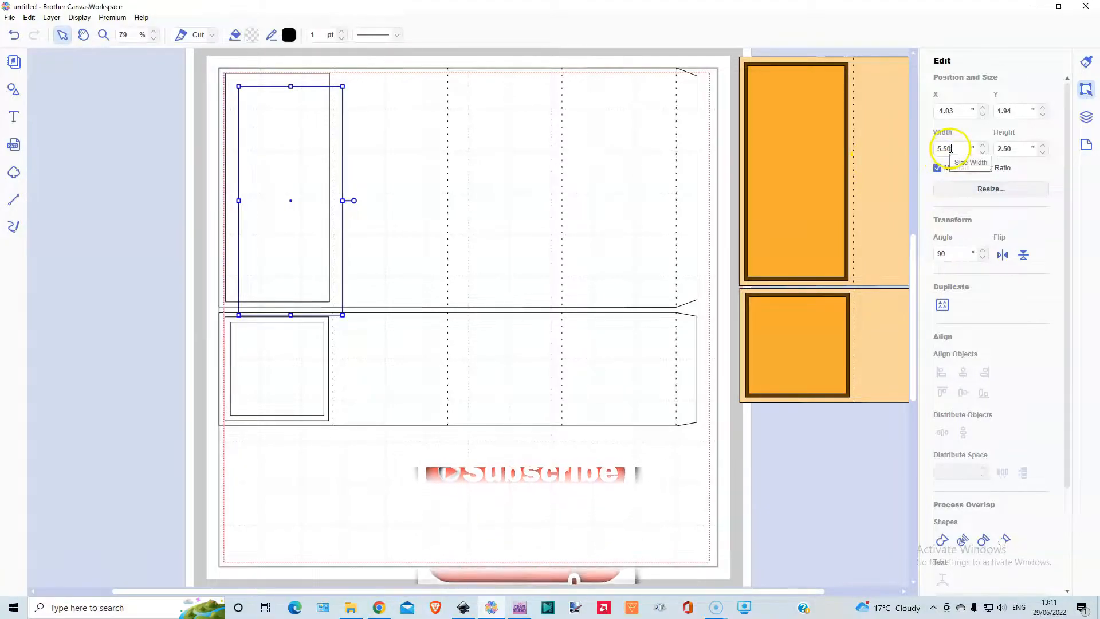
double_click(950, 148)
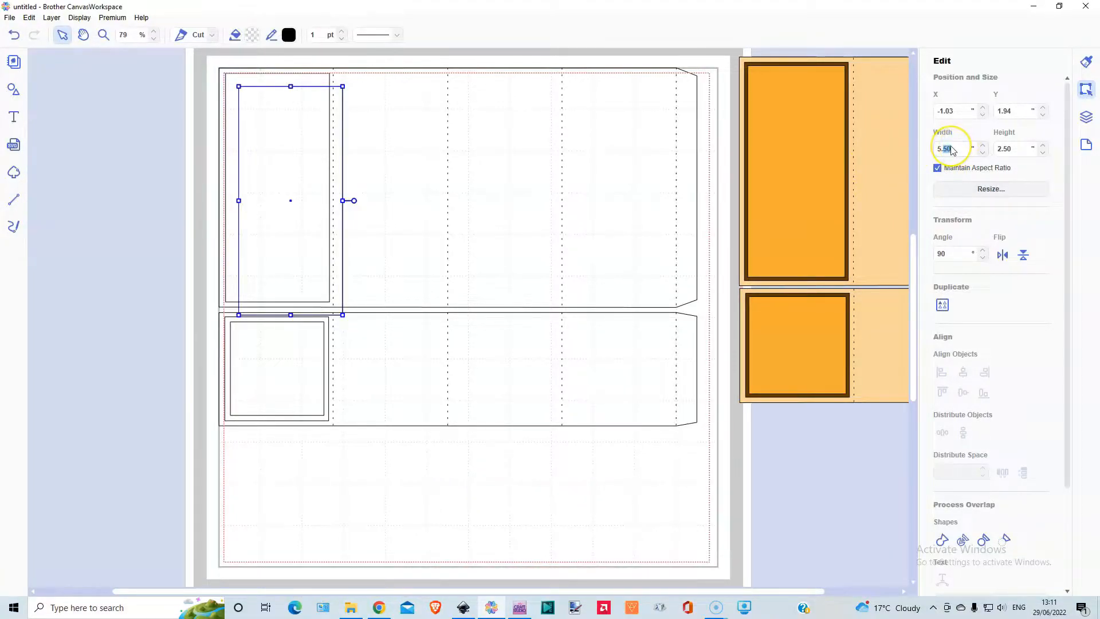
type("5.25")
key("Return")
left_click_drag(267, 164, 263, 161)
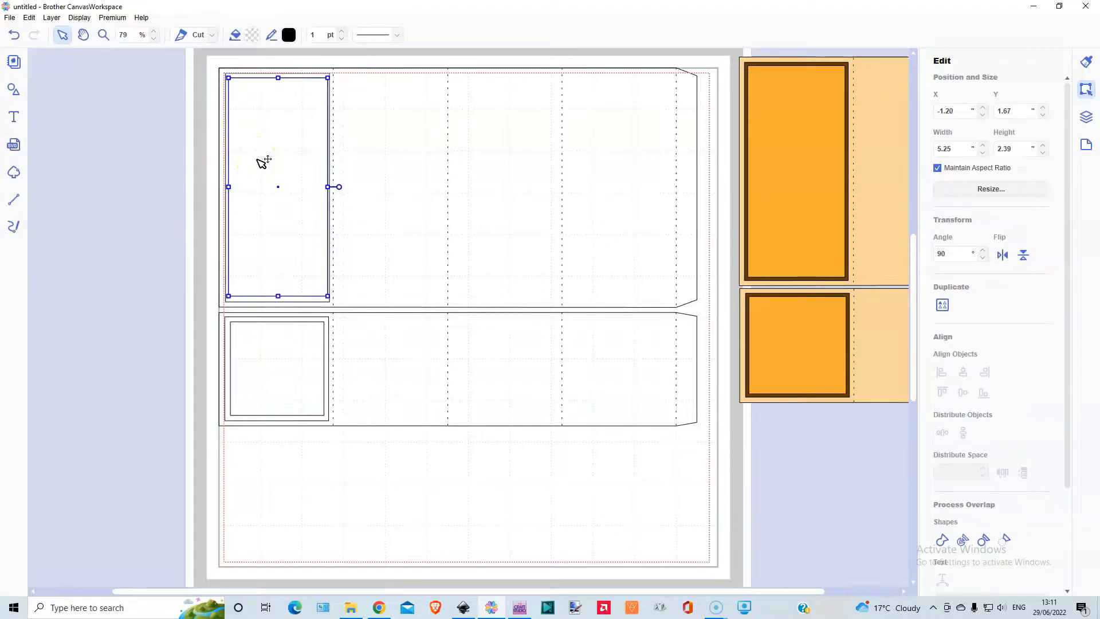
- Unlock the inner rectangle's aspect ratio and set its height to 2.25"
left_click(1010, 149)
left_click(936, 168)
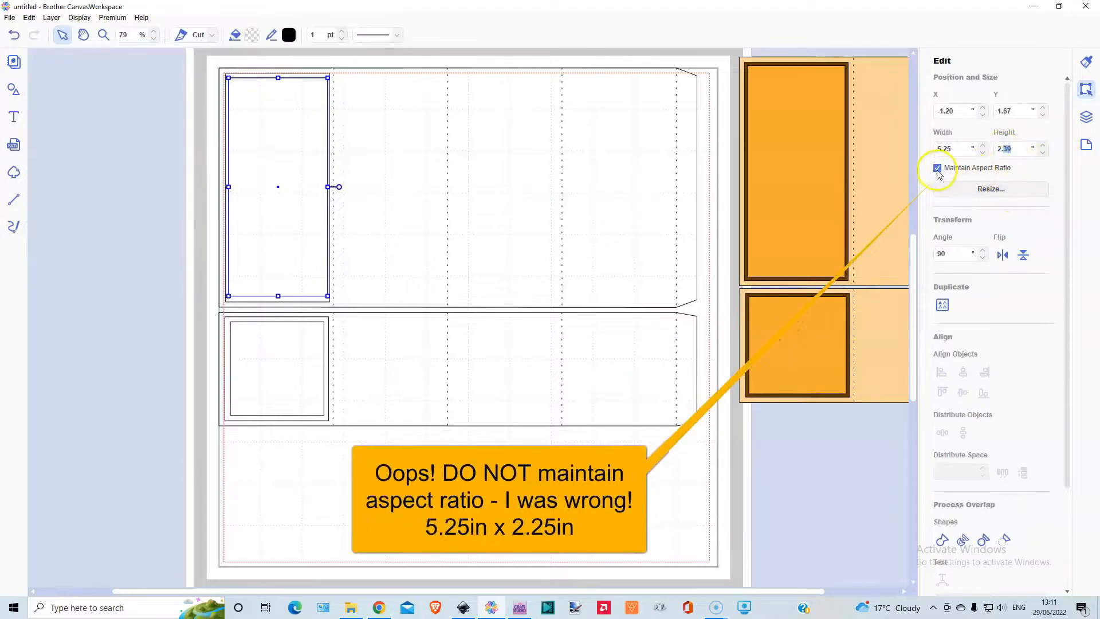
left_click(1008, 149)
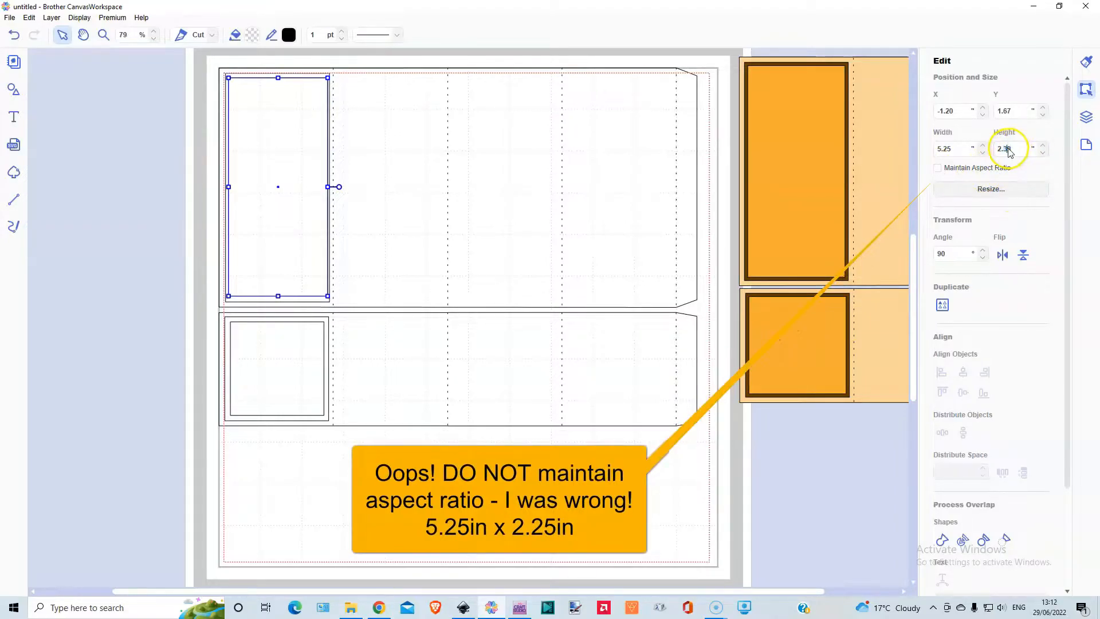
left_click_drag(1005, 148, 1023, 170)
type("2.25")
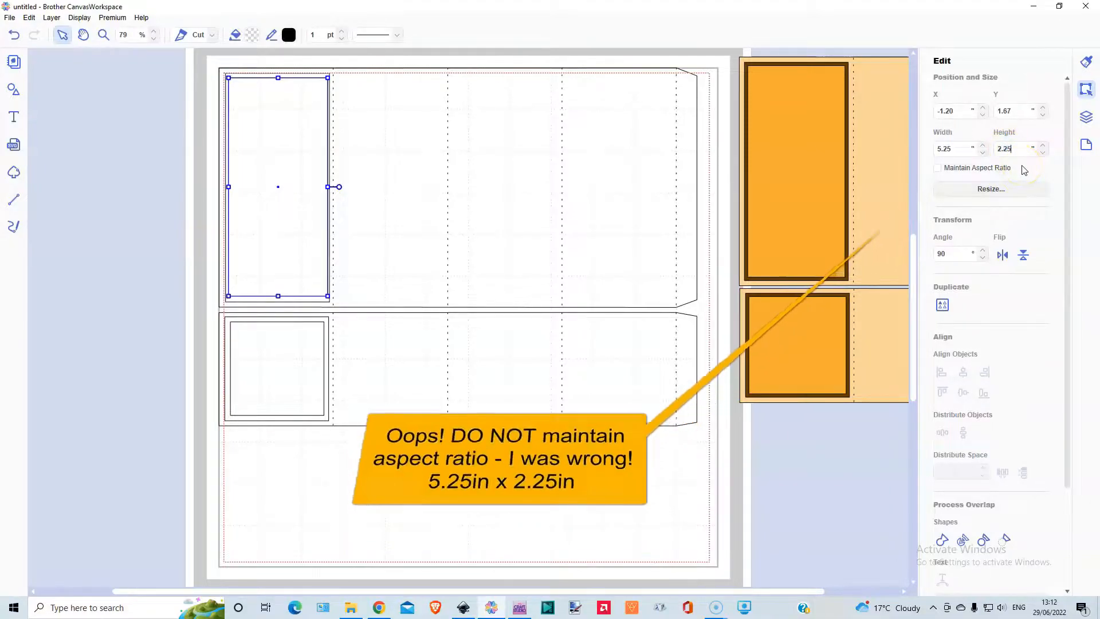
key("Return")
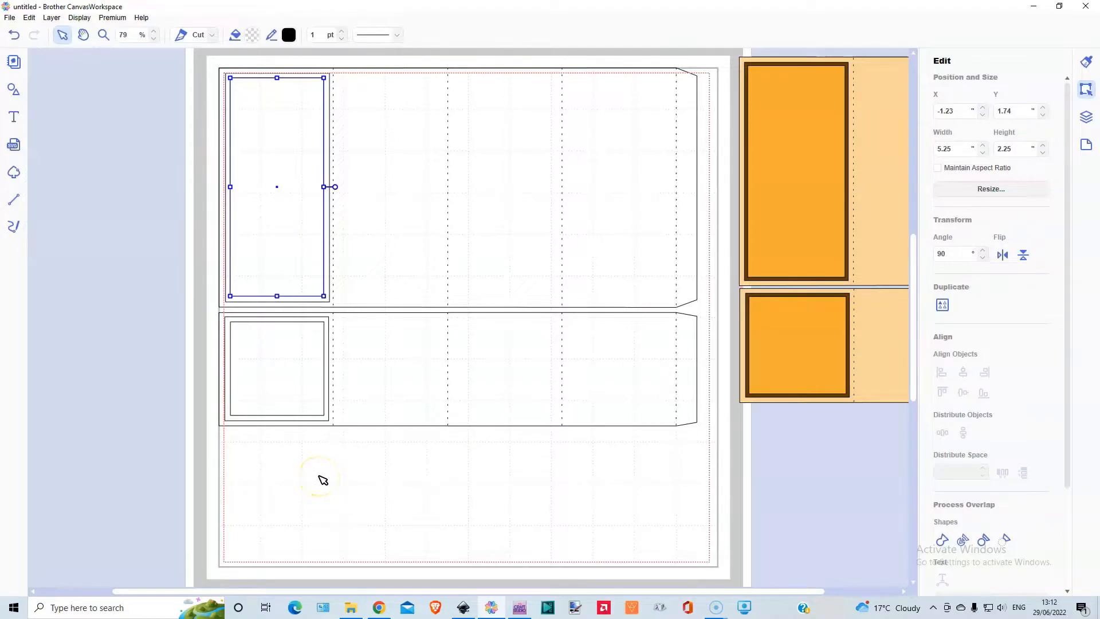
- Switch to My Craft Studio Elite to look over the page of decorative images, and return to CanvasWorkspace
left_click(520, 608)
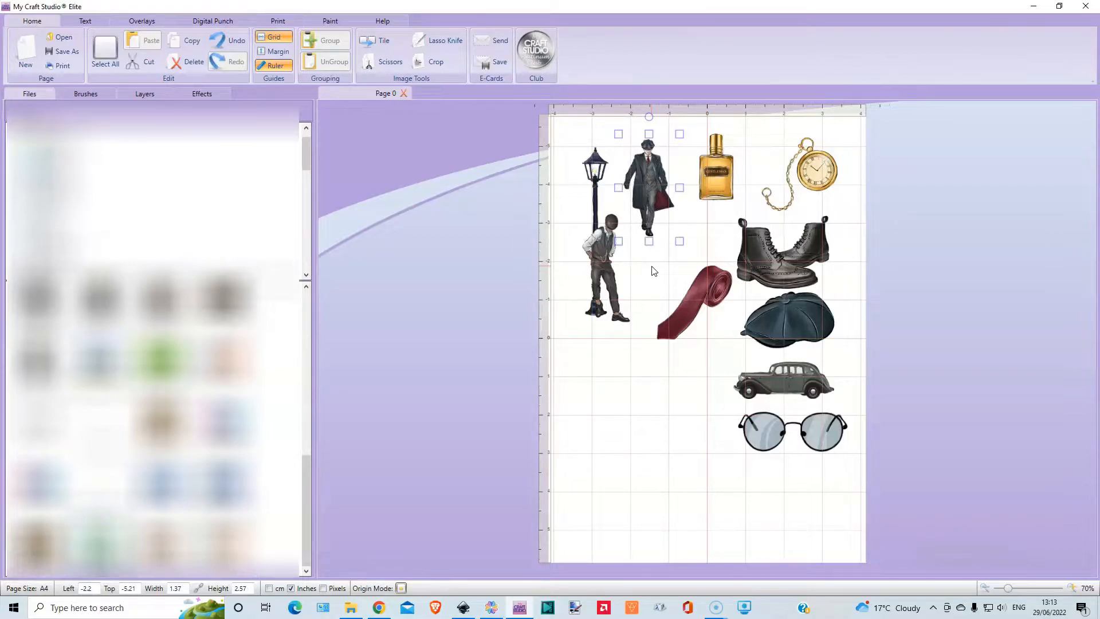
left_click(491, 608)
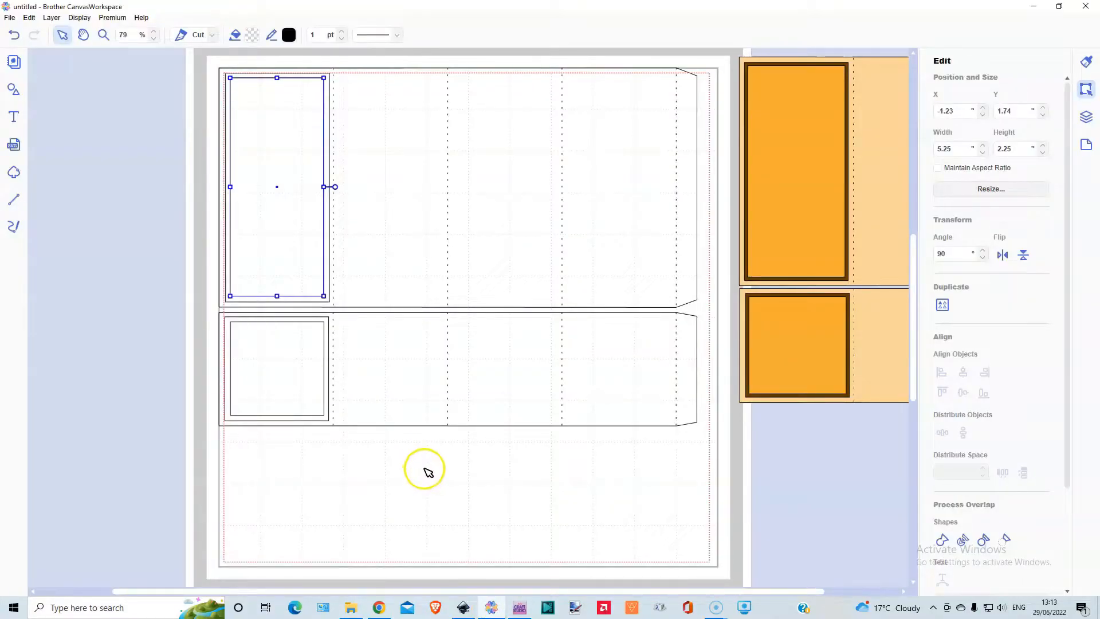